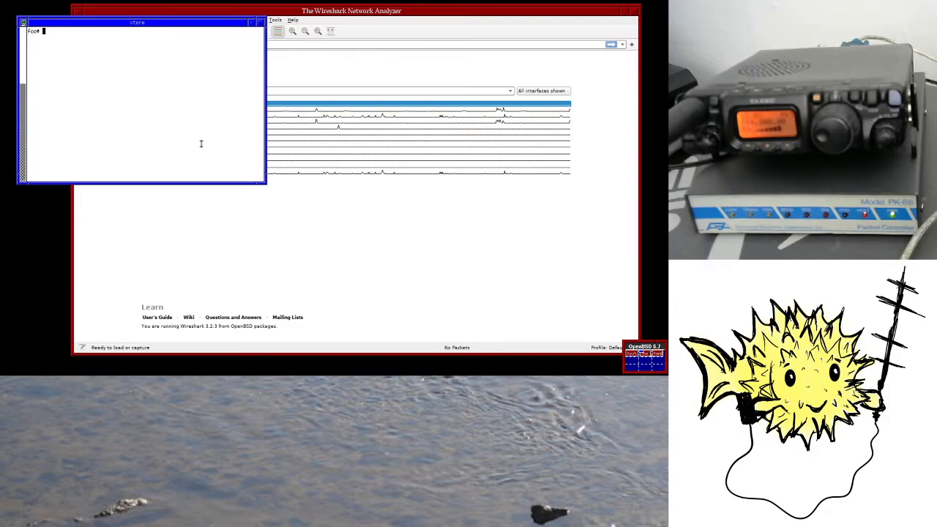
Step: Connect to the PK-88 on cuaU0 at 9600 baud with cu and autobaud it with * to get the cmd: prompt
{"action": "type", "text": "cu "}
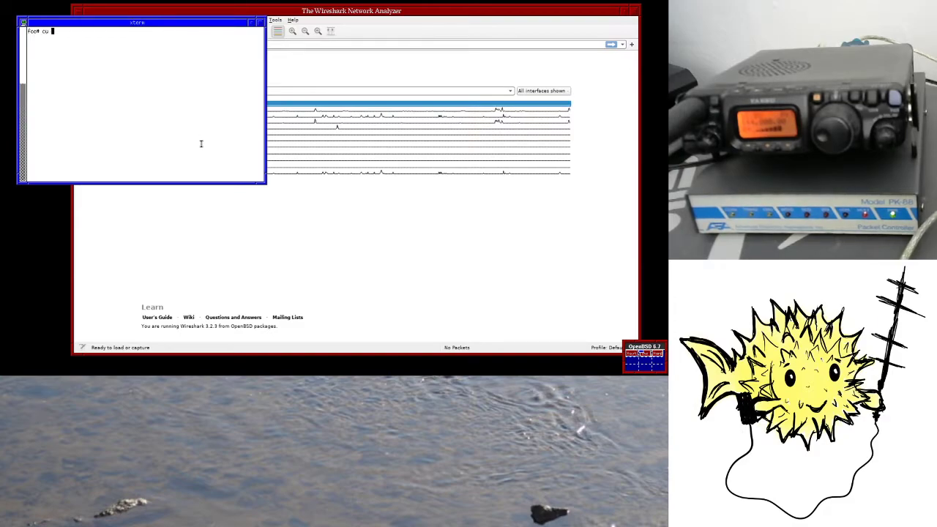
{"action": "type", "text": "-l cuaU0 -s 9600"}
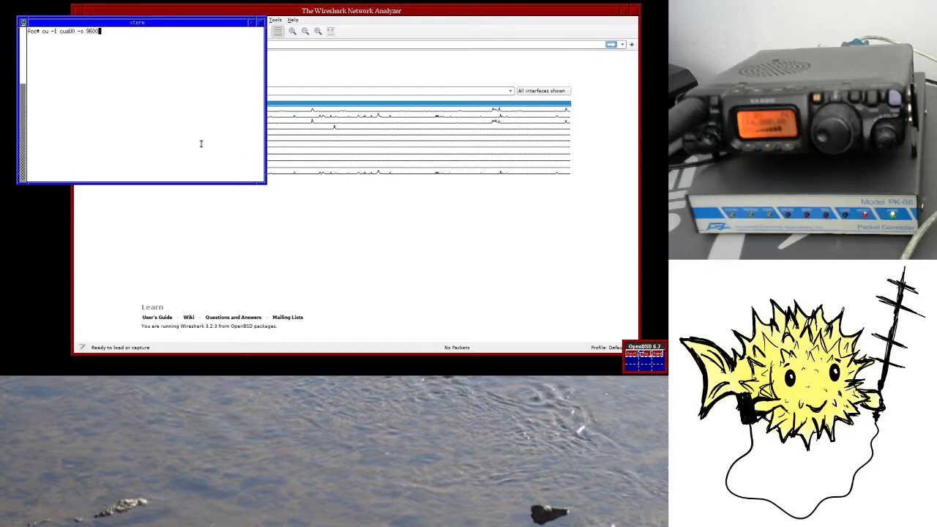
{"action": "key", "text": "Return"}
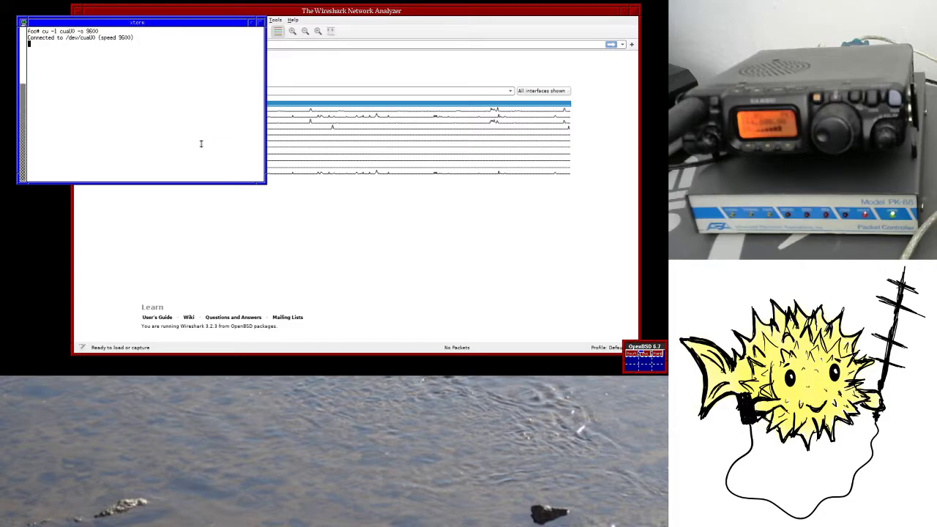
{"action": "type", "text": "*"}
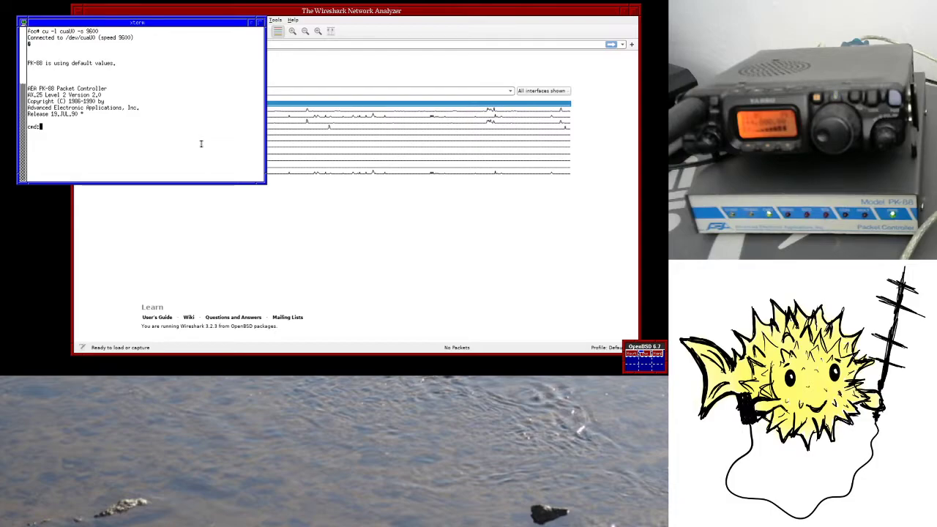
Step: Return to the PK-88 cmd: prompt and let it list monitored APRS test messages, acks and an IGate beacon
{"action": "key", "text": "Return"}
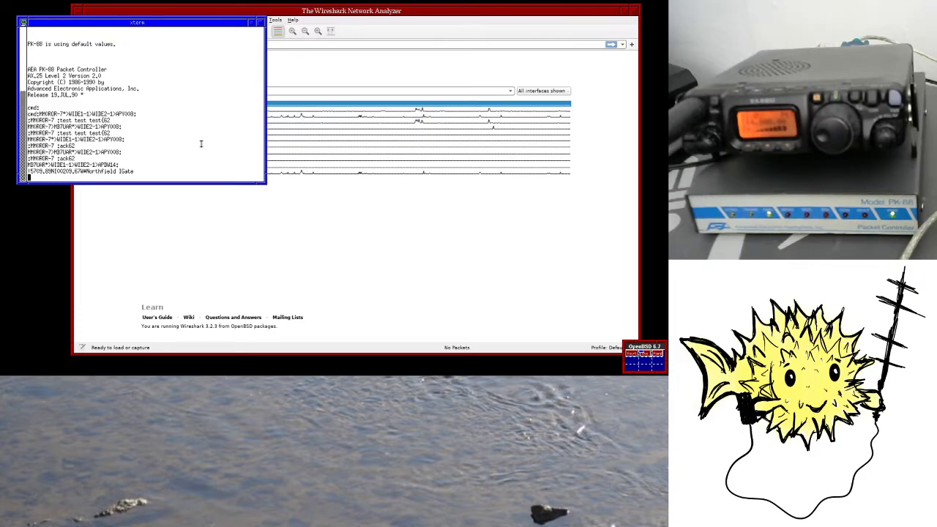
Step: Turn off PK-88 monitoring, enable KISS mode with 'kiss on', and exit cu with ~
{"action": "type", "text": "kce off"}
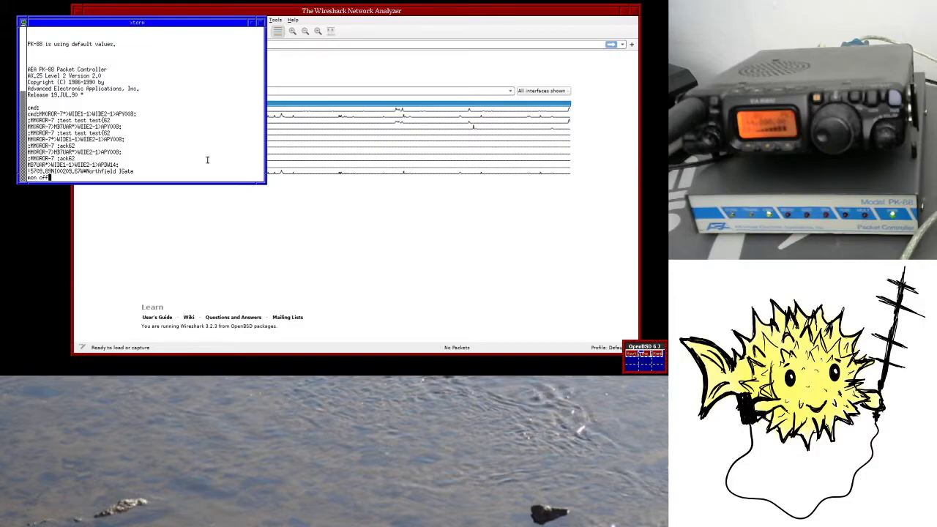
{"action": "key", "text": "Return"}
{"action": "key", "text": "Return"}
{"action": "key", "text": "Return"}
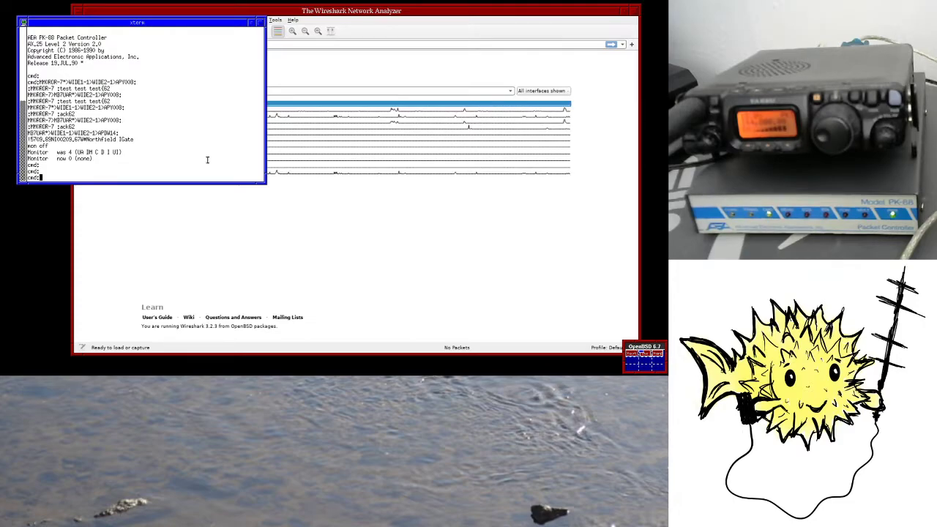
{"action": "type", "text": "kiss on"}
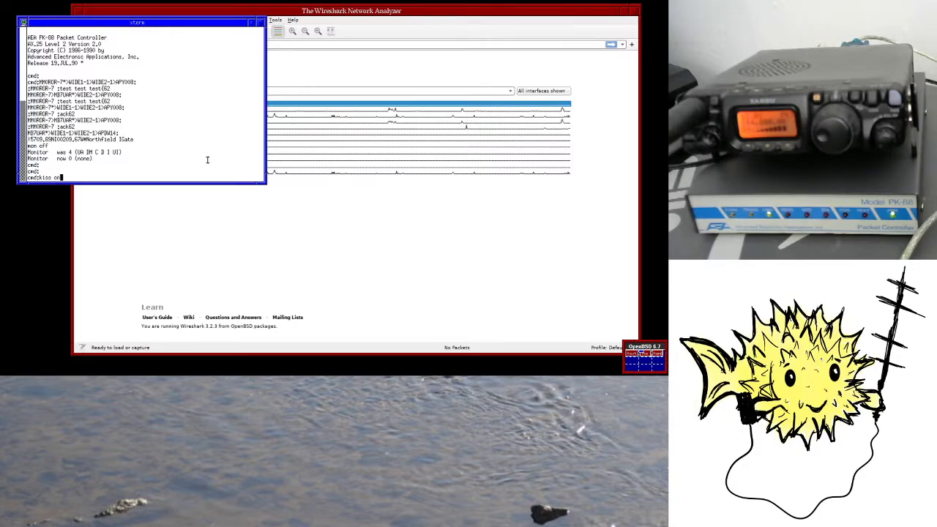
{"action": "key", "text": "Return"}
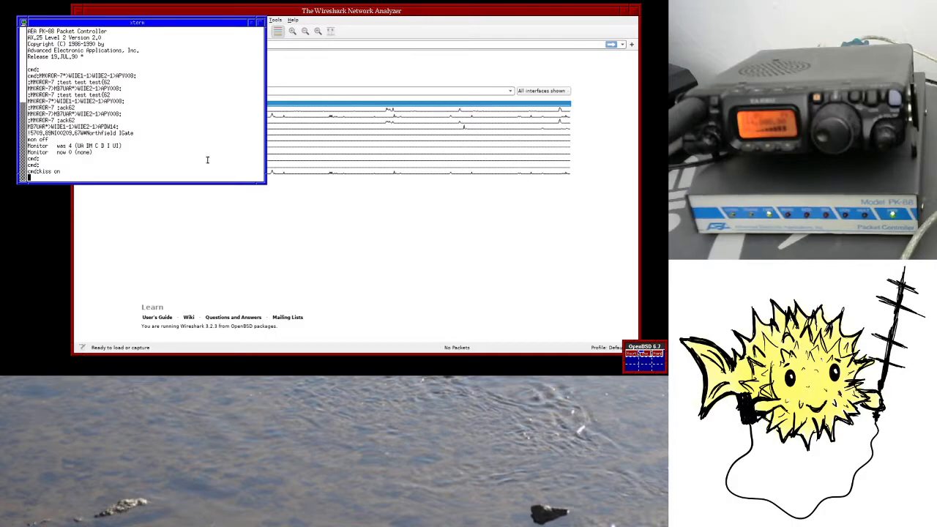
{"action": "type", "text": "~."}
{"action": "key", "text": "Return"}
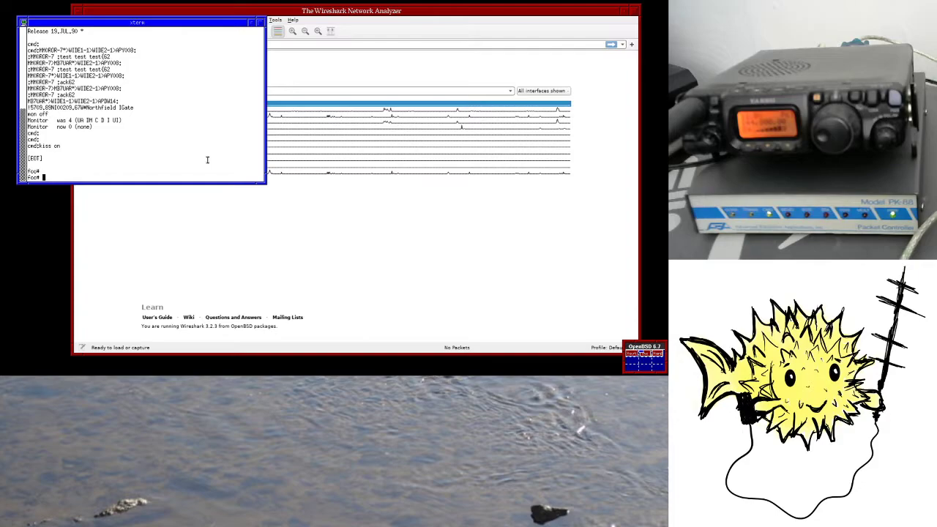
Step: Create the kiss0 interface and attach cua0 to it with 'ldattach -s 9600 kiss cua0'
{"action": "type", "text": "ldattach -s 9600 "}
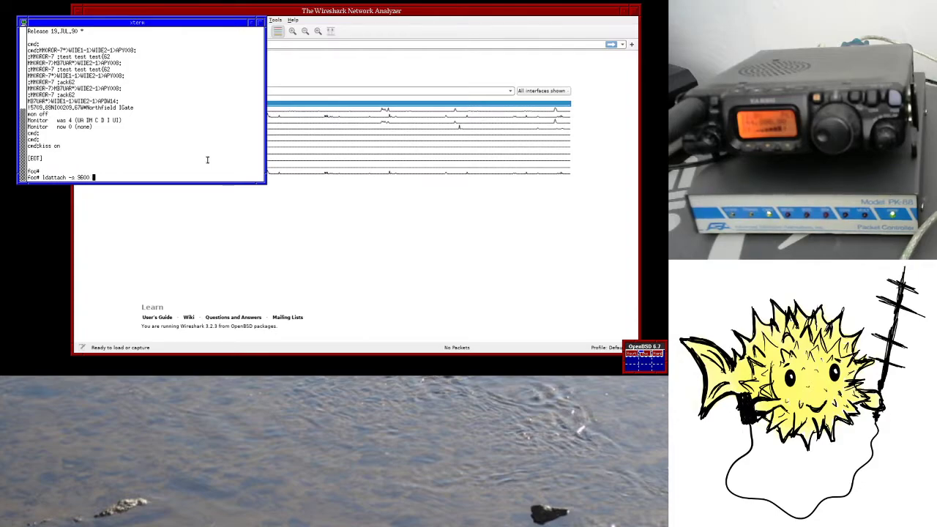
{"action": "type", "text": "kiss cua0"}
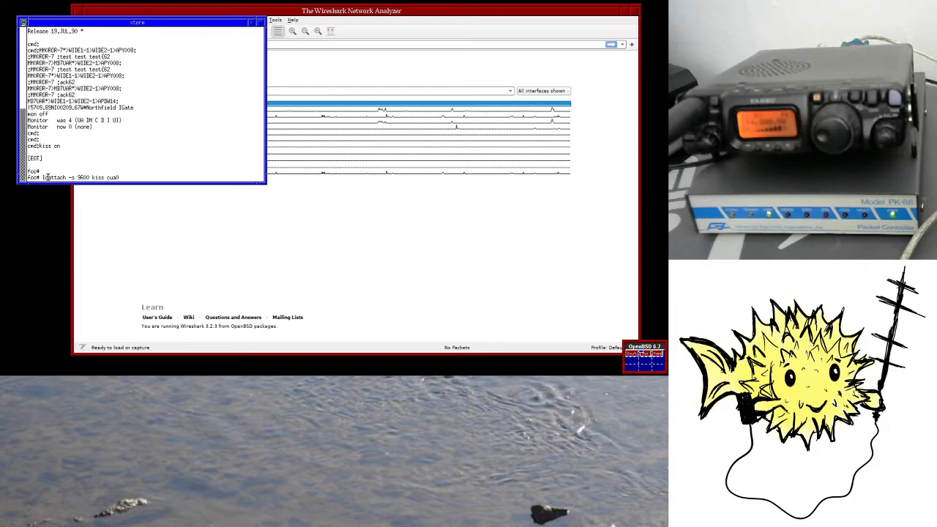
{"action": "left_click_drag", "start_coordinate": [42, 177], "coordinate": [122, 177]}
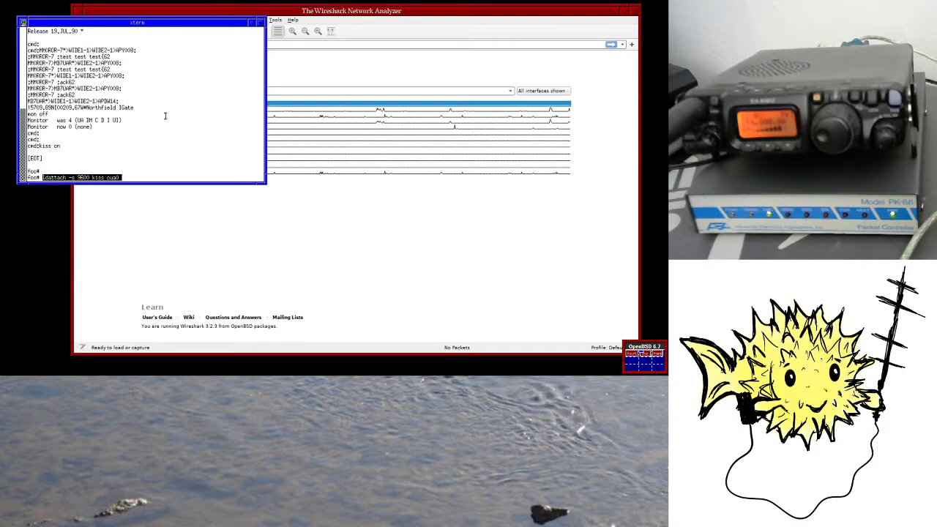
{"action": "key", "text": "Return"}
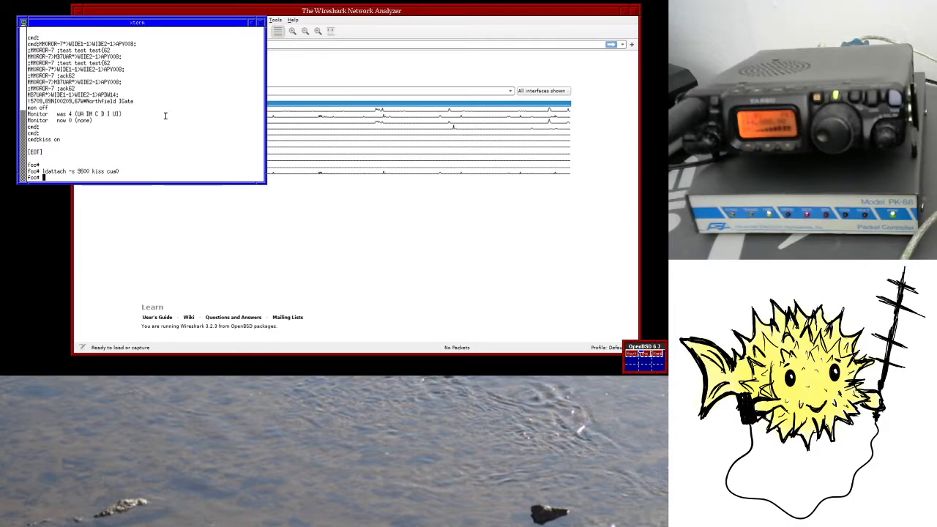
{"action": "type", "text": "l"}
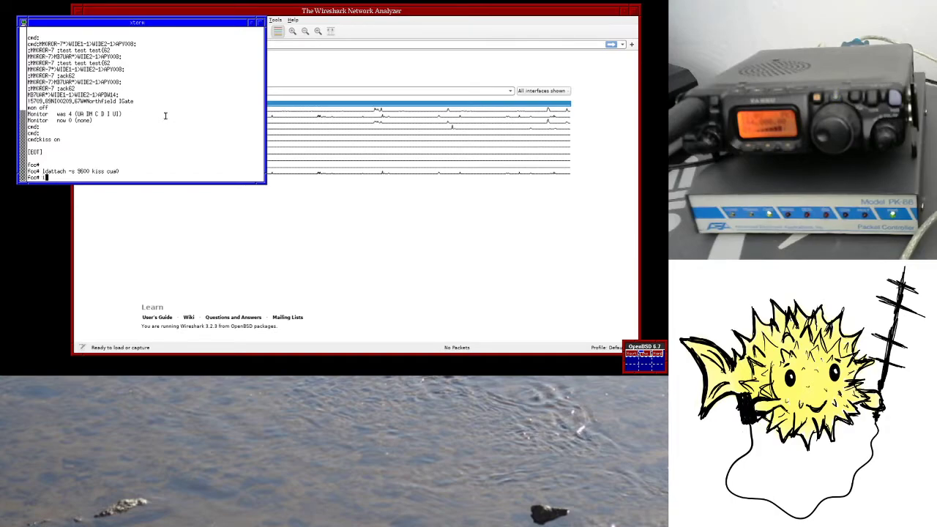
{"action": "type", "text": "fconfig kiss0 "}
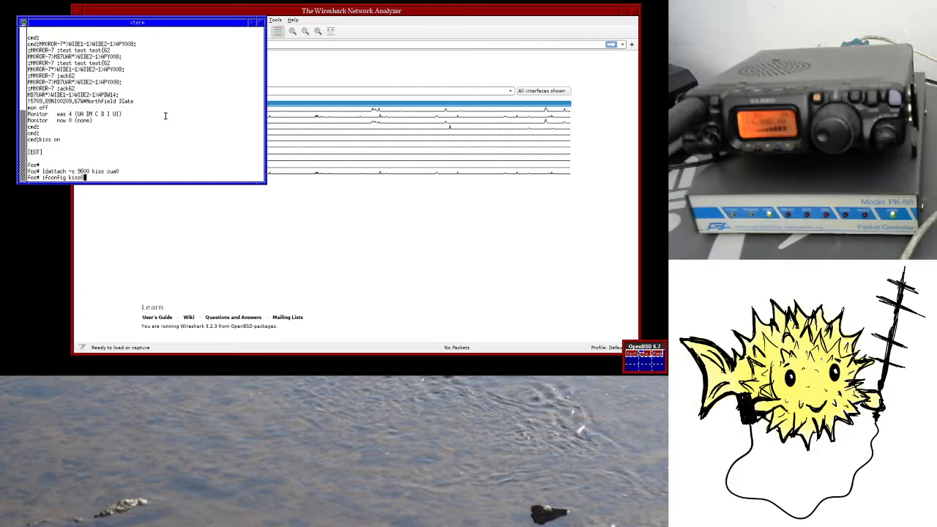
{"action": "type", "text": "create"}
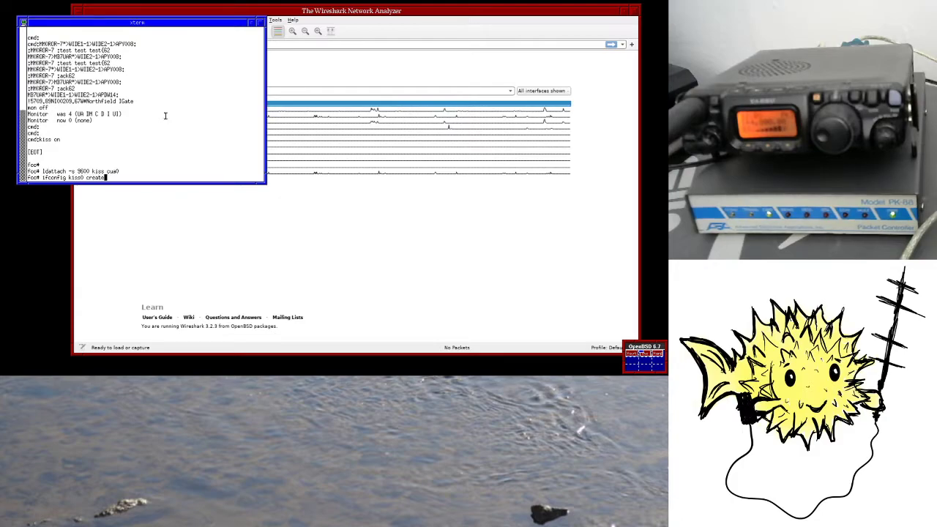
{"action": "key", "text": "Return"}
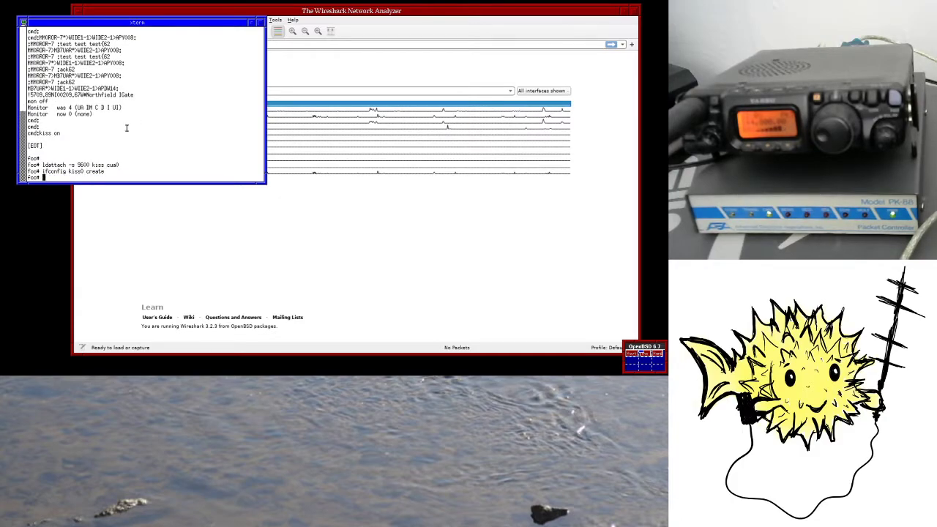
{"action": "key", "text": "Up"}
{"action": "key", "text": "Up"}
{"action": "key", "text": "Return"}
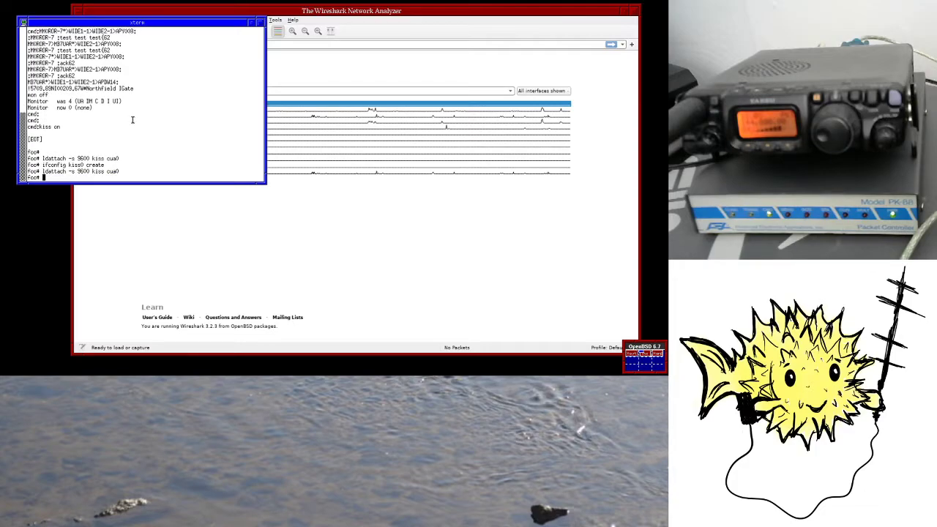
Step: Bring kiss0 up and start 'tcpdump -i kiss0' listening for AX25 traffic
{"action": "type", "text": "ifconfig kis"}
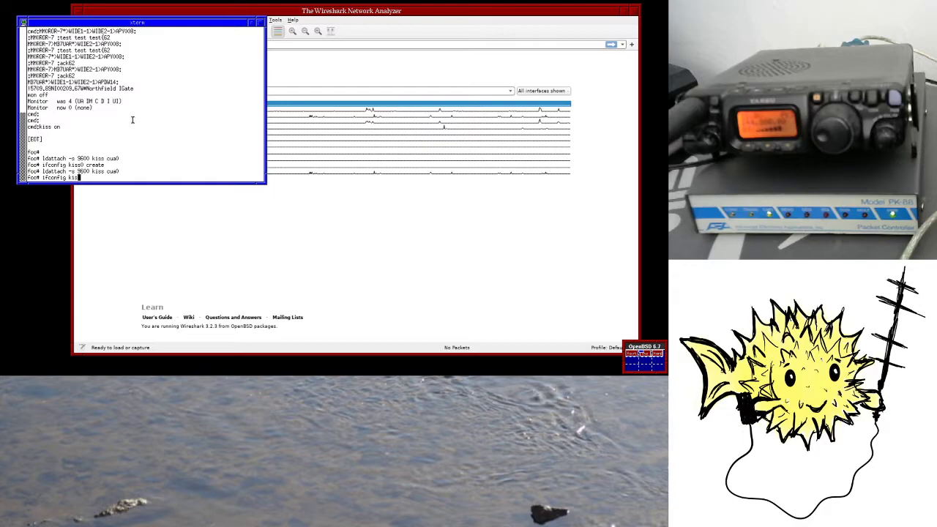
{"action": "type", "text": "s0 up"}
{"action": "key", "text": "Return"}
{"action": "type", "text": "tcp"}
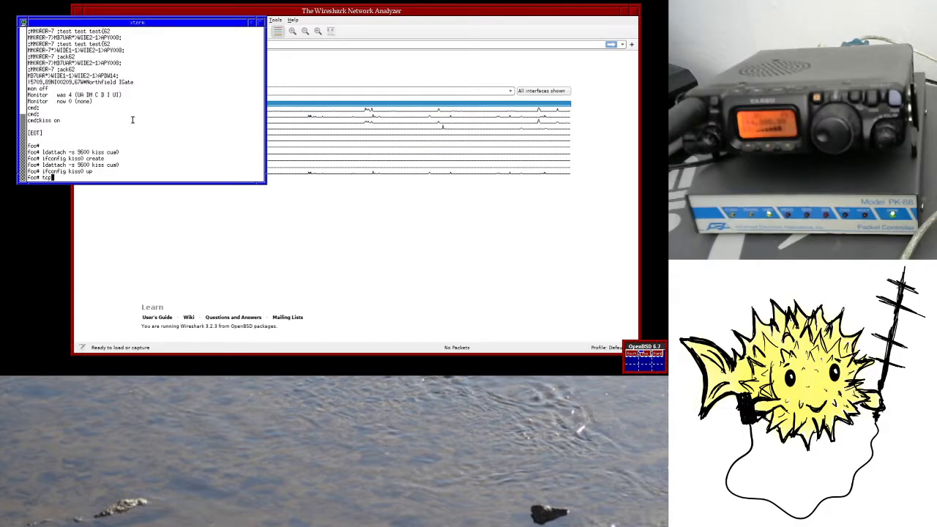
{"action": "type", "text": "dump -i k"}
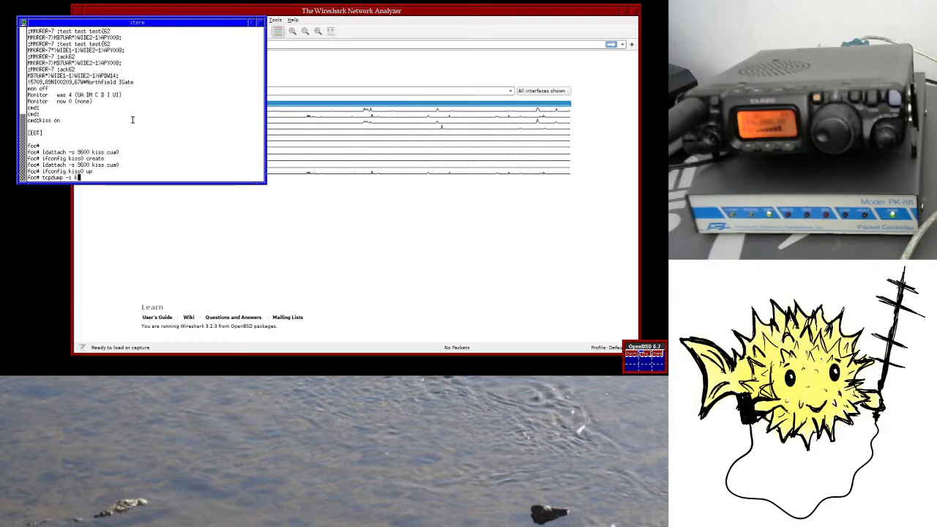
{"action": "type", "text": "iss0"}
{"action": "key", "text": "Return"}
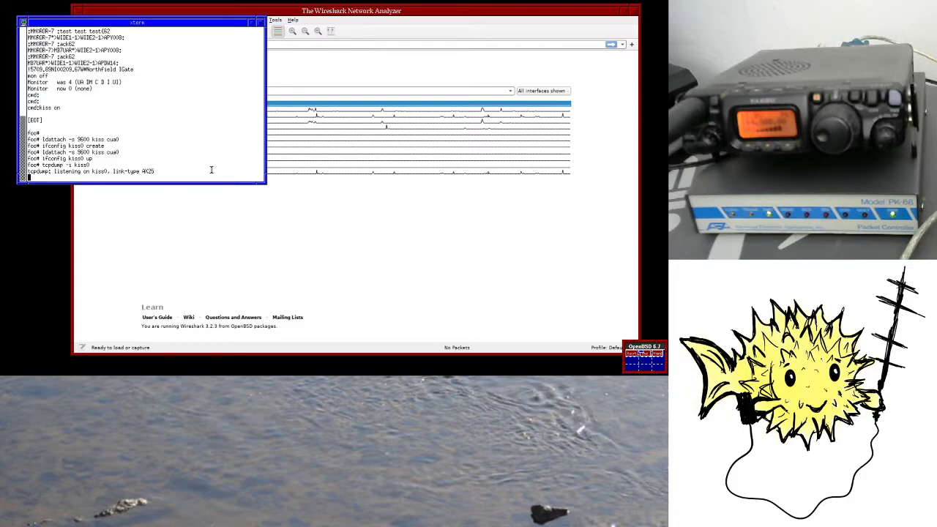
Step: Start a live Wireshark capture on the kiss0 interface
{"action": "left_click", "coordinate": [308, 12]}
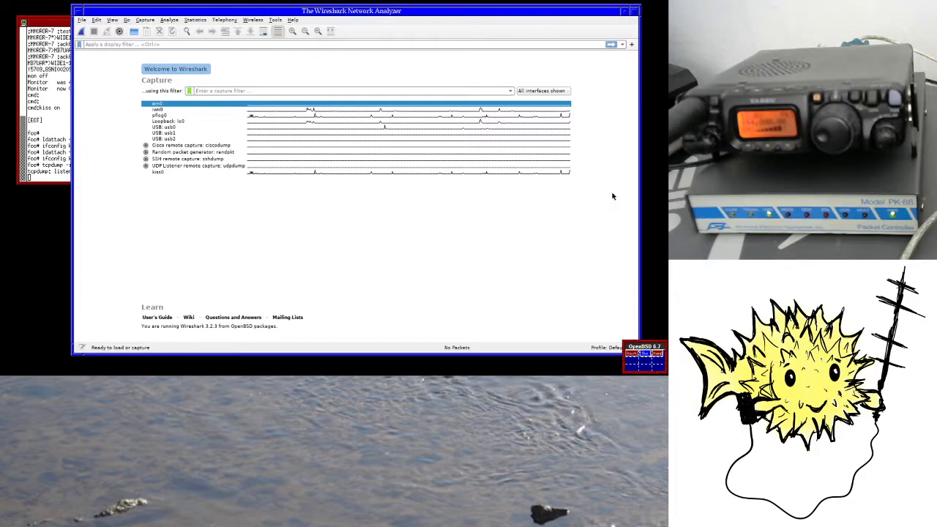
{"action": "left_click", "coordinate": [542, 174]}
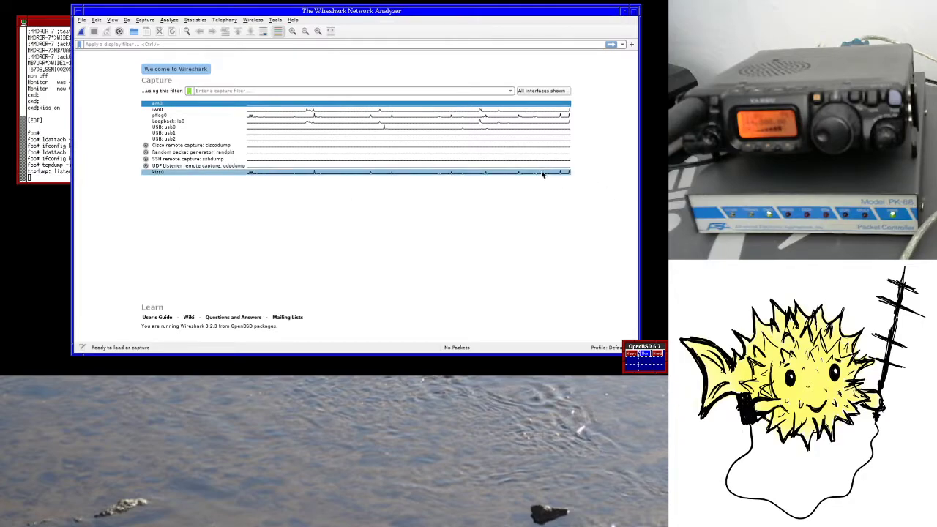
{"action": "double_click", "coordinate": [542, 174]}
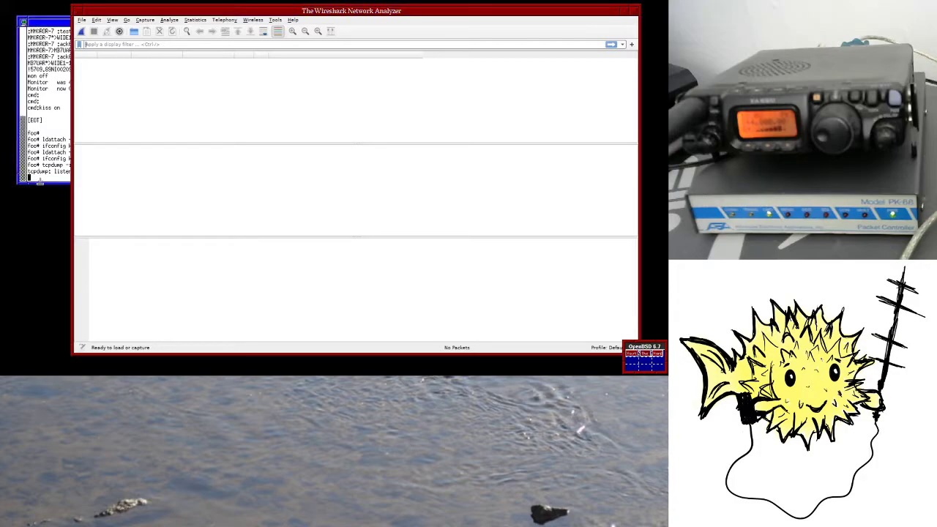
Step: Move the xterm window lower so it and Wireshark are both visible
{"action": "left_click", "coordinate": [55, 155]}
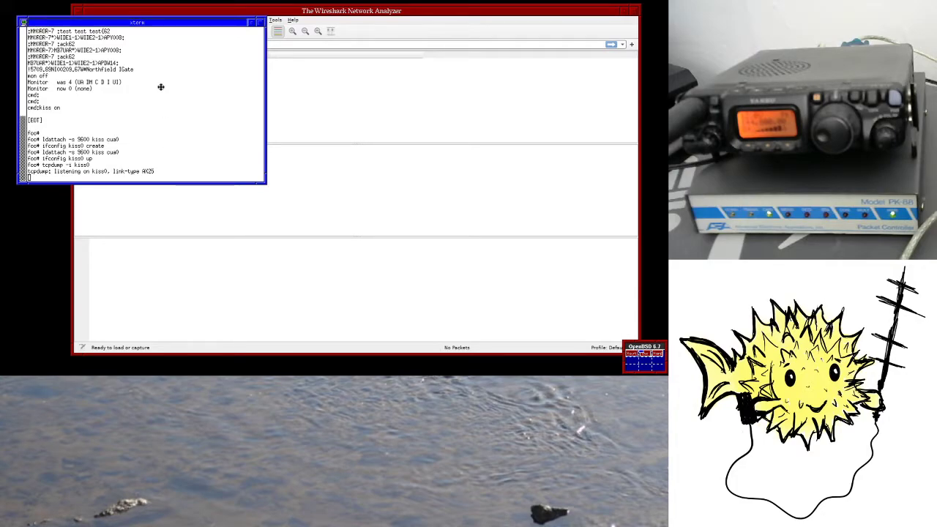
{"action": "left_click_drag", "start_coordinate": [161, 87], "coordinate": [153, 151]}
{"action": "key", "text": "ctrl+e"}
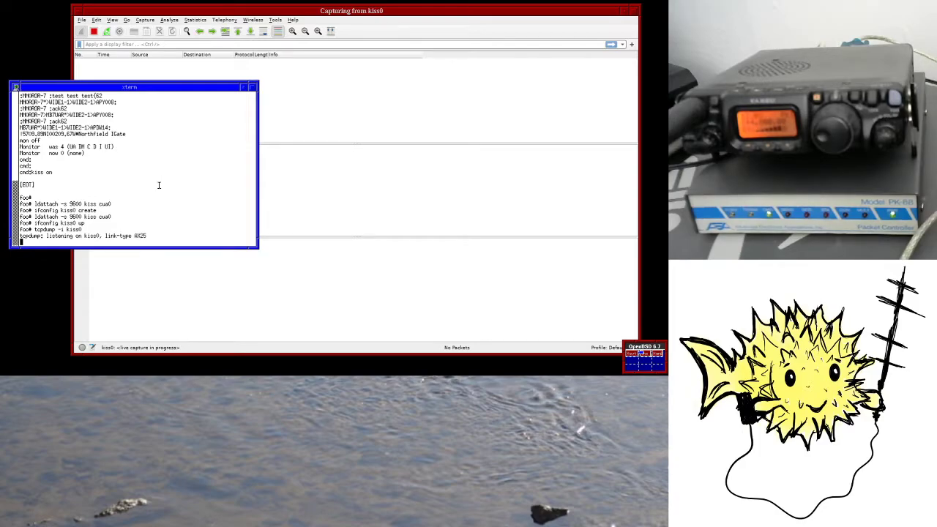
Step: Stop tcpdump and check the kiss0 and kiss1 interface details with ifconfig
{"action": "key", "text": "ctrl+c"}
{"action": "type", "text": "ifconfig kiss0"}
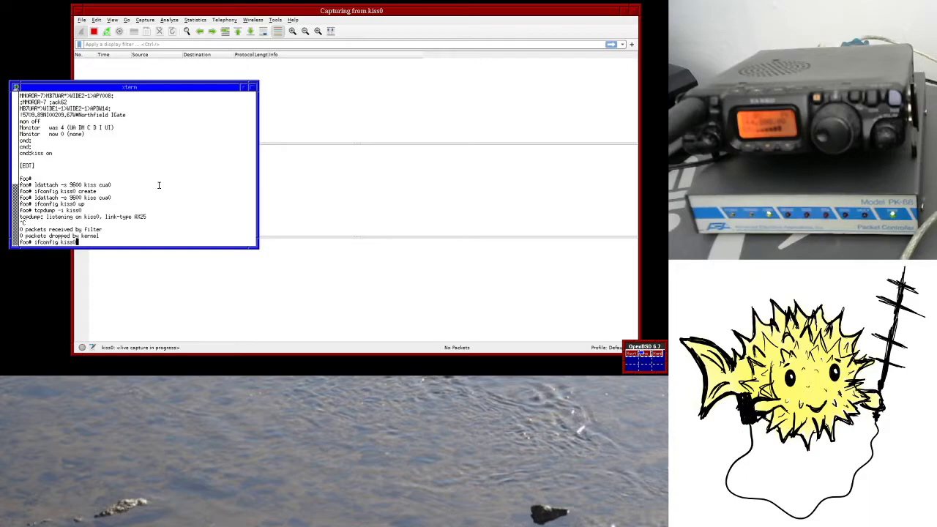
{"action": "key", "text": "Return"}
{"action": "key", "text": "Up"}
{"action": "key", "text": "BackSpace"}
{"action": "type", "text": "1"}
{"action": "key", "text": "Return"}
{"action": "key", "text": "Up"}
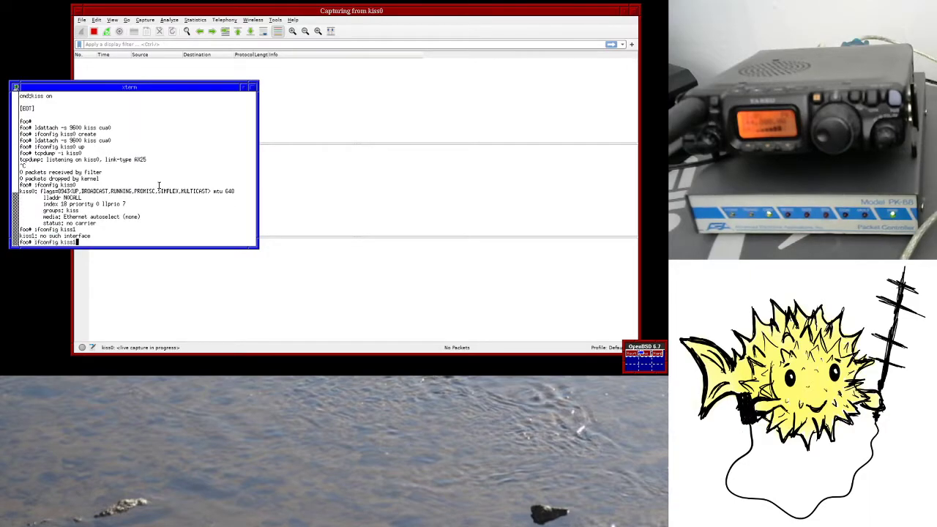
{"action": "key", "text": "BackSpace"}
{"action": "type", "text": "0"}
{"action": "key", "text": "Return"}
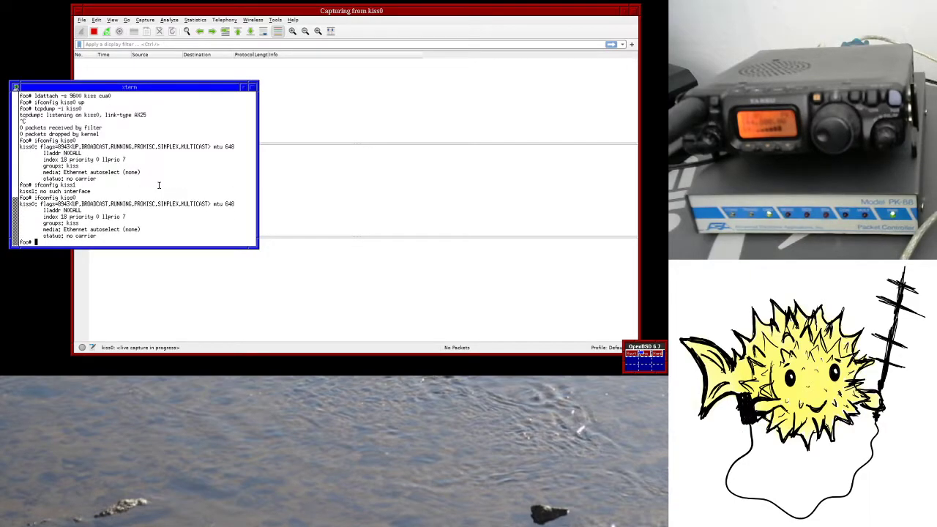
Step: Review /var/log/messages, then rerun 'ldattach -s 9600 kiss cua0' so packets reach kiss0
{"action": "type", "text": "cat /var/log/messages"}
{"action": "key", "text": "Return"}
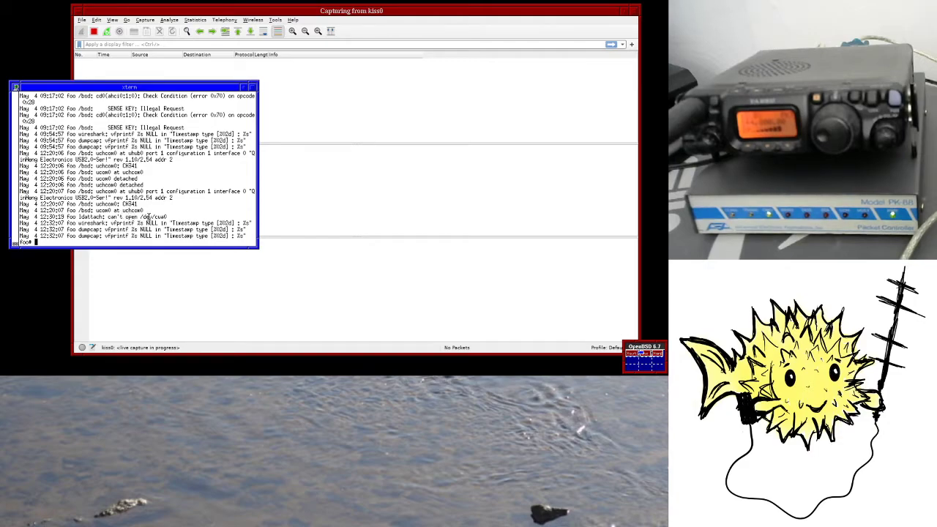
{"action": "type", "text": "ifconfig kiss0"}
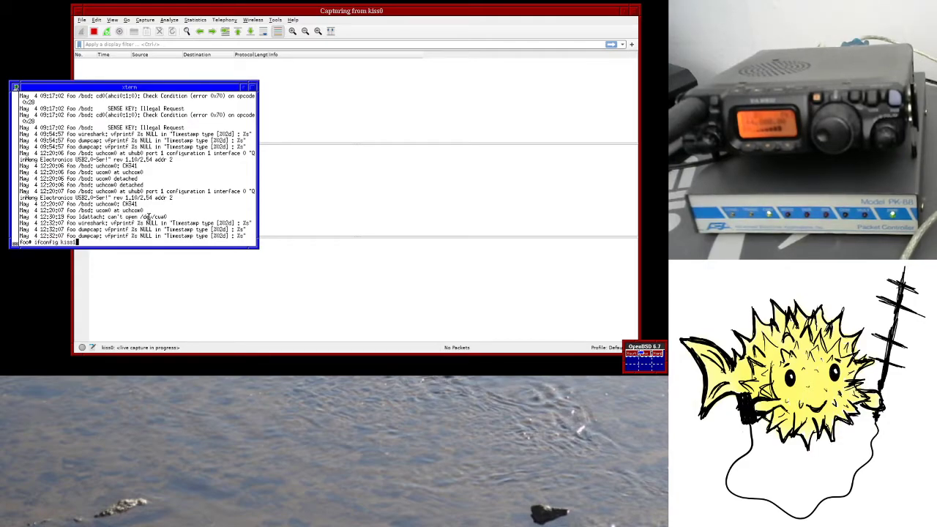
{"action": "key", "text": "Up"}
{"action": "key", "text": "Up"}
{"action": "key", "text": "Up"}
{"action": "key", "text": "BackSpace"}
{"action": "type", "text": "0"}
{"action": "key", "text": "Return"}
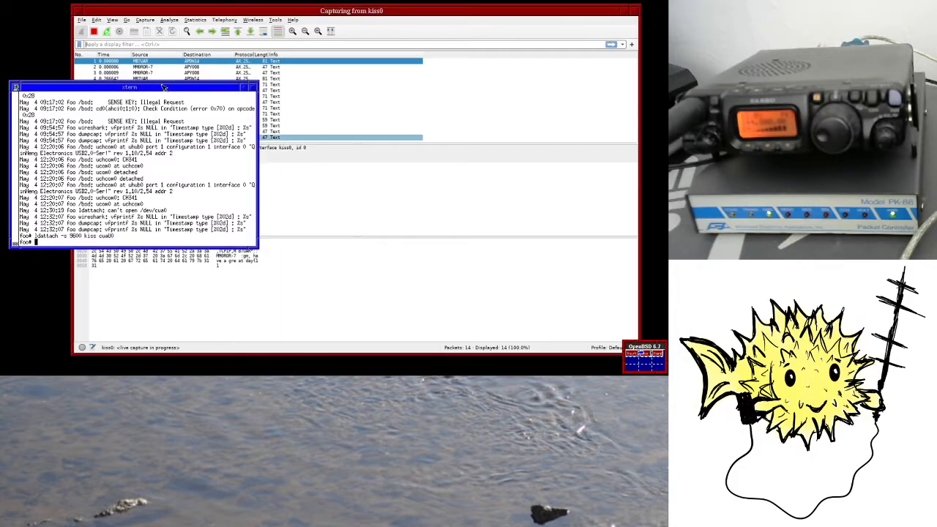
Step: Show packet 3 with its AX.25 No Layer 3 Data (17 bytes) payload expanded
{"action": "left_click_drag", "start_coordinate": [190, 155], "coordinate": [217, 221]}
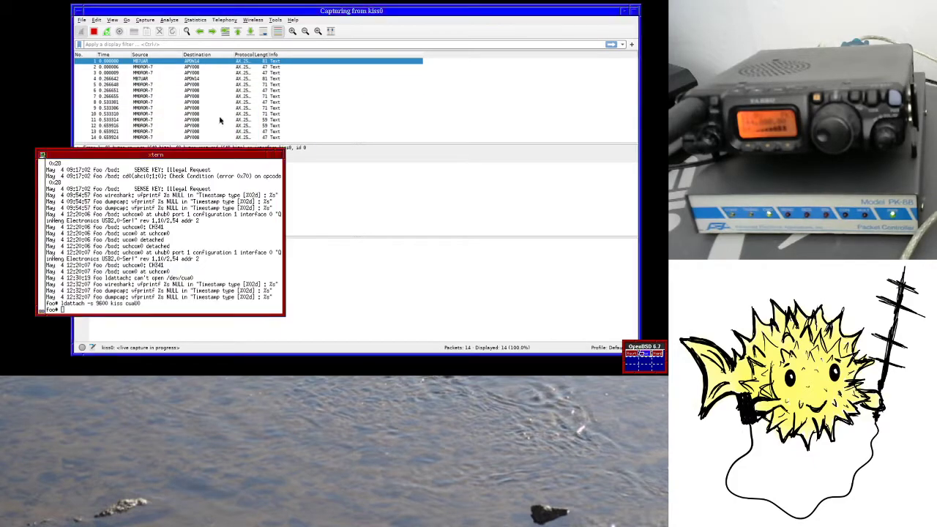
{"action": "left_click", "coordinate": [304, 137]}
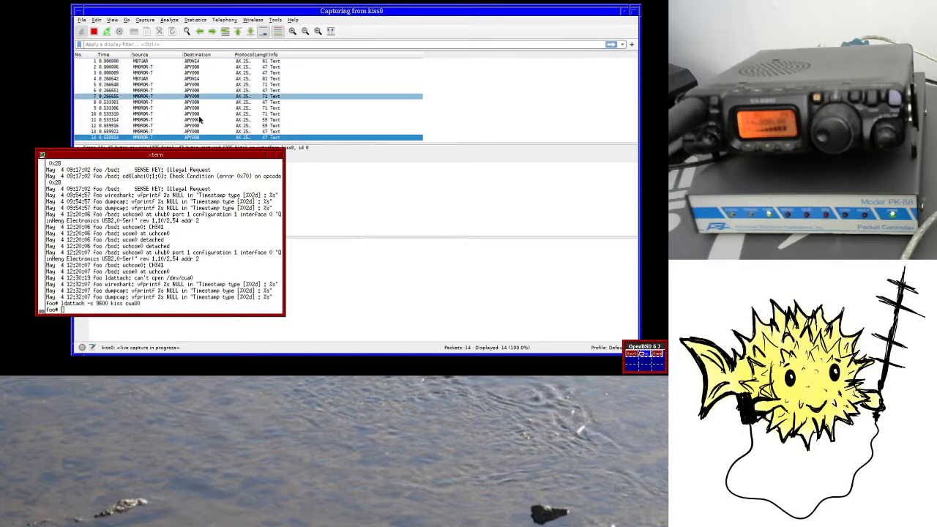
{"action": "left_click", "coordinate": [224, 11]}
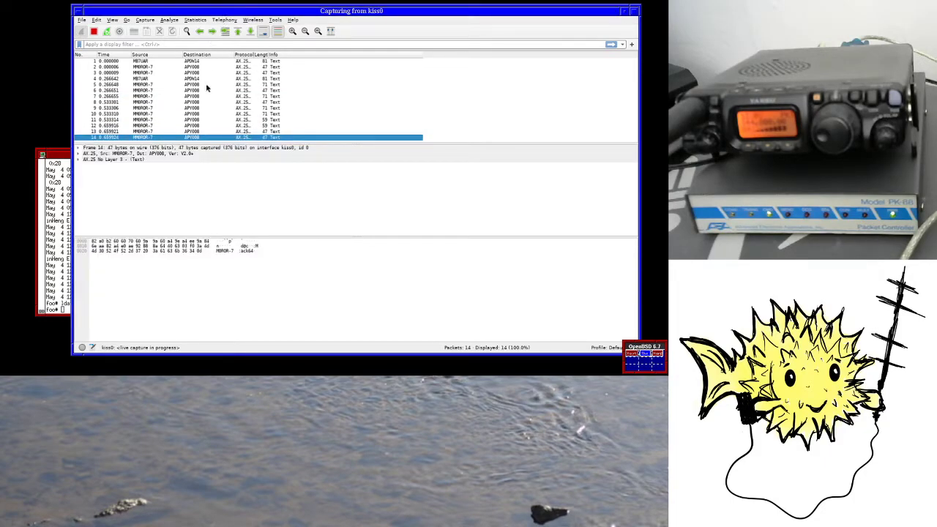
{"action": "left_click", "coordinate": [152, 73]}
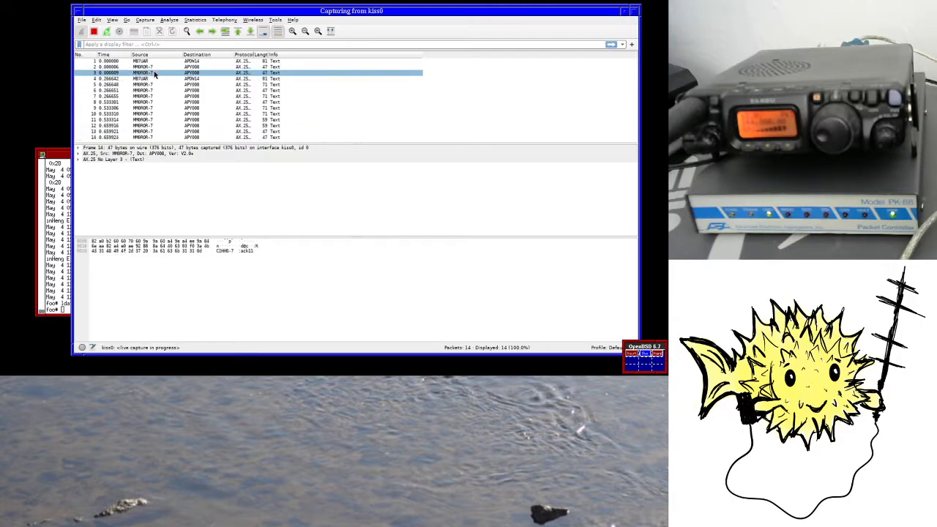
{"action": "left_click", "coordinate": [82, 160]}
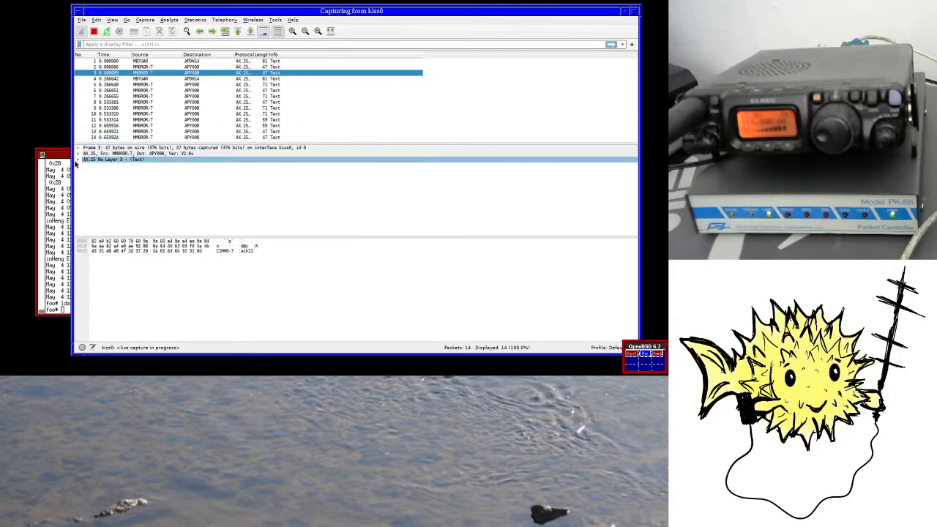
{"action": "left_click", "coordinate": [78, 159]}
{"action": "left_click", "coordinate": [95, 165]}
{"action": "left_click", "coordinate": [86, 166]}
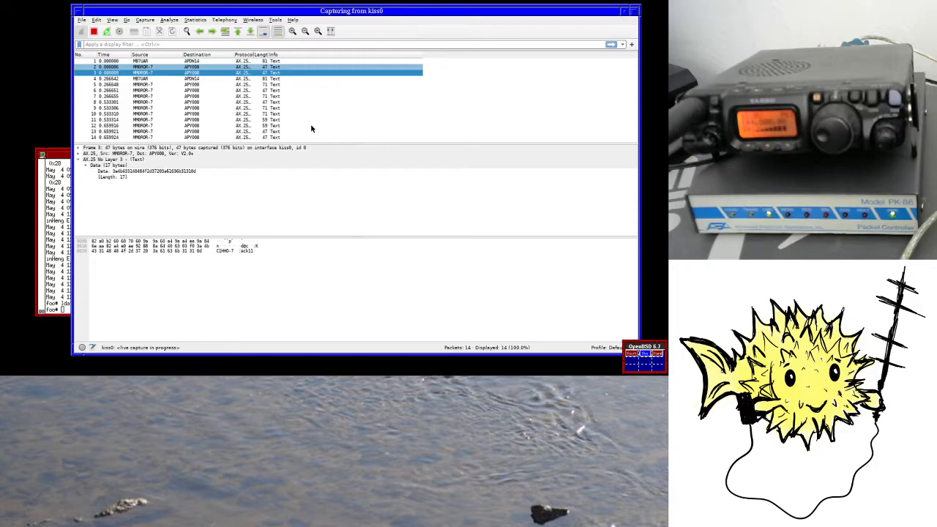
{"action": "key", "text": "Menu"}
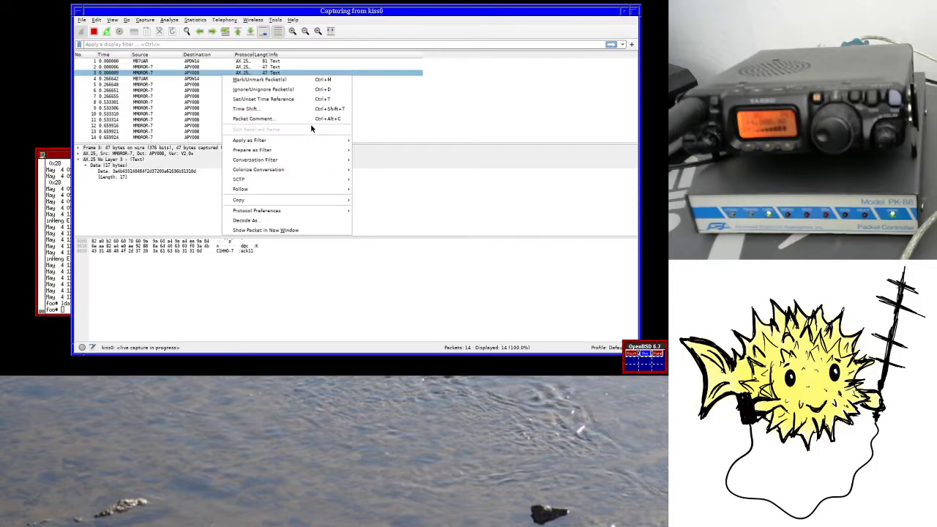
{"action": "left_click", "coordinate": [187, 74]}
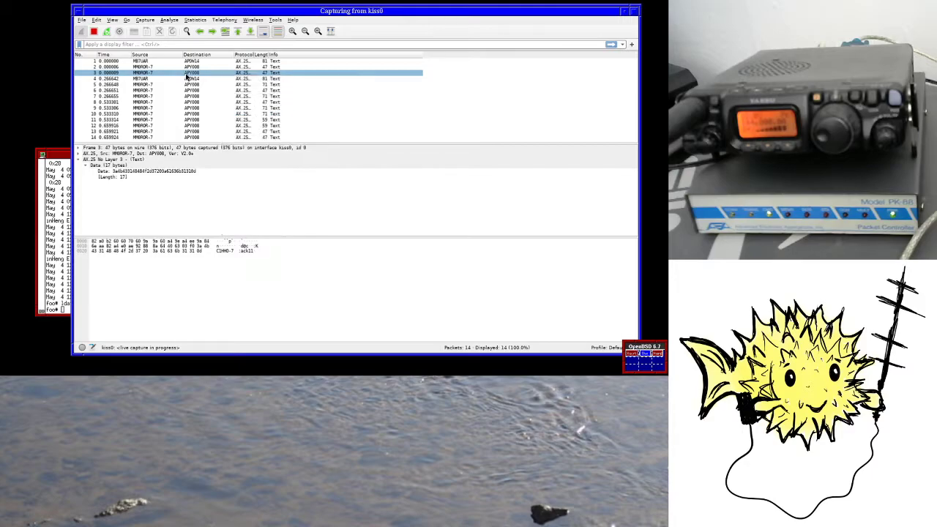
Step: Review the payloads of packets 1, 6, 12 and 15 in the capture
{"action": "left_click", "coordinate": [117, 61]}
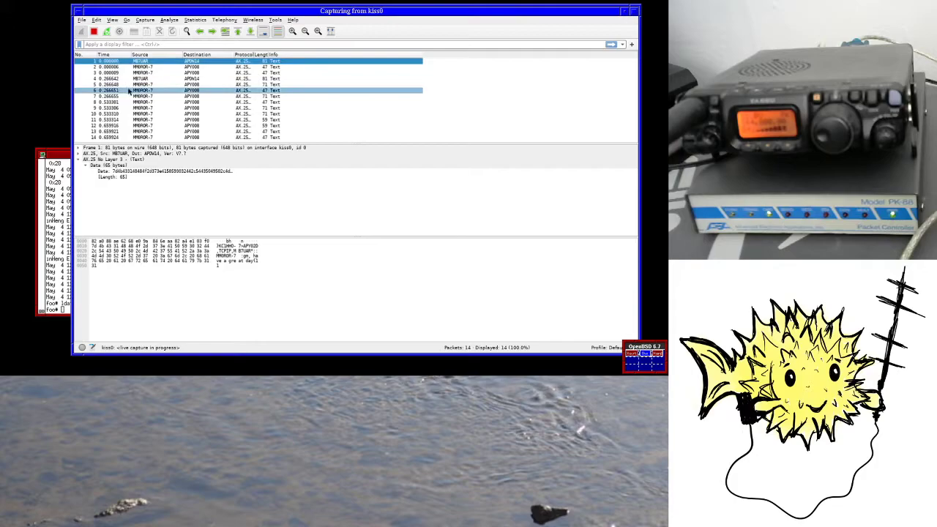
{"action": "left_click", "coordinate": [130, 90]}
{"action": "left_click", "coordinate": [135, 127]}
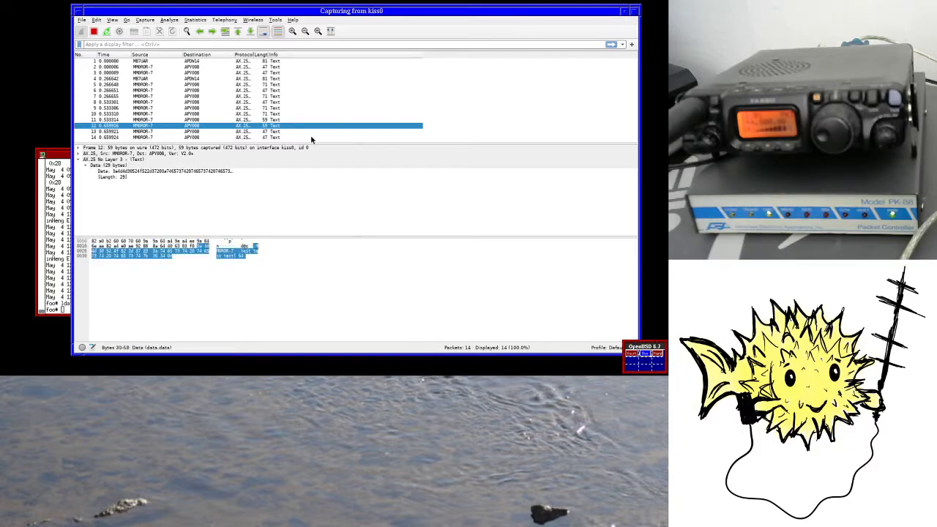
{"action": "left_click", "coordinate": [199, 137]}
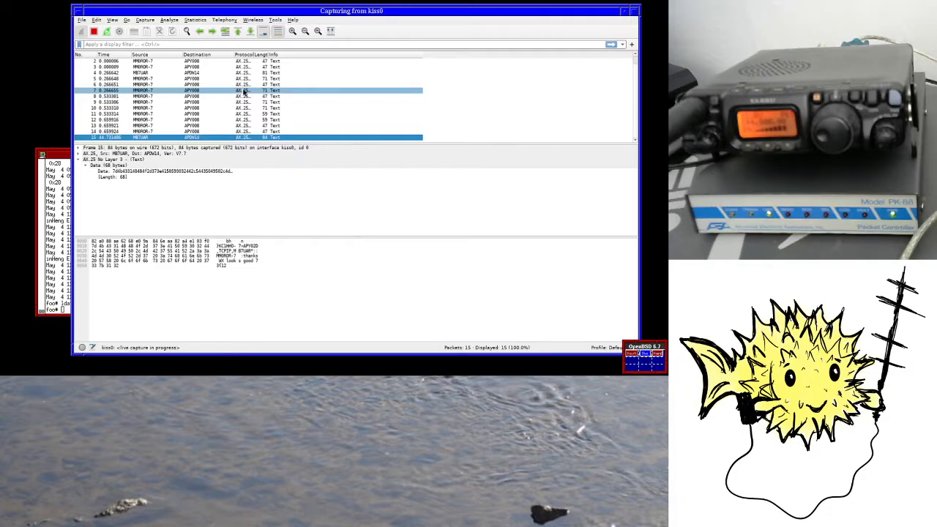
{"action": "left_click", "coordinate": [47, 95]}
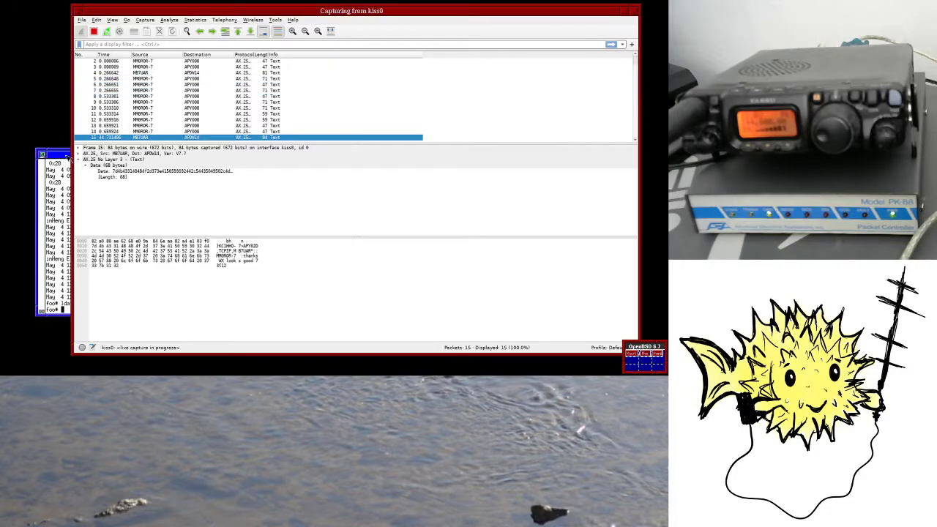
Step: Enlarge the xterm near the top of the screen and read the kiss(4) page via 'man kiss'
{"action": "left_click", "coordinate": [68, 156]}
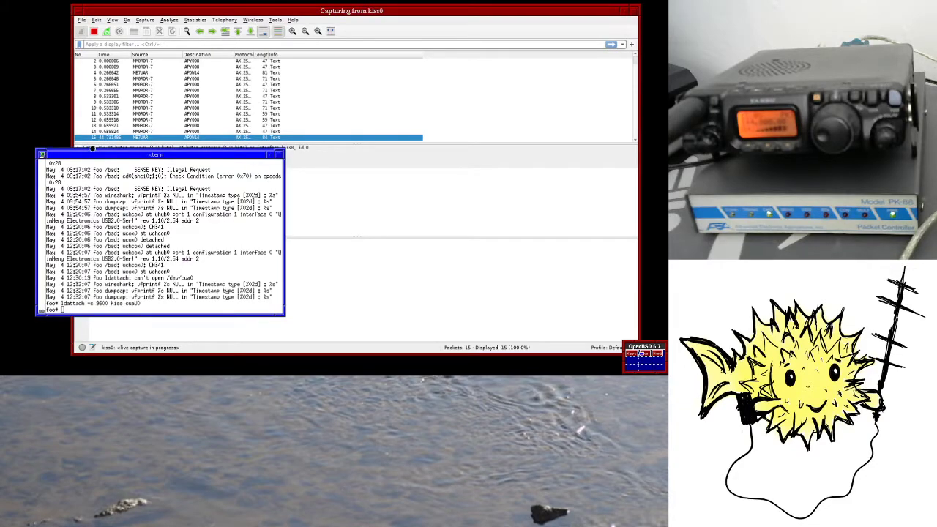
{"action": "left_click_drag", "start_coordinate": [92, 148], "coordinate": [83, 24]}
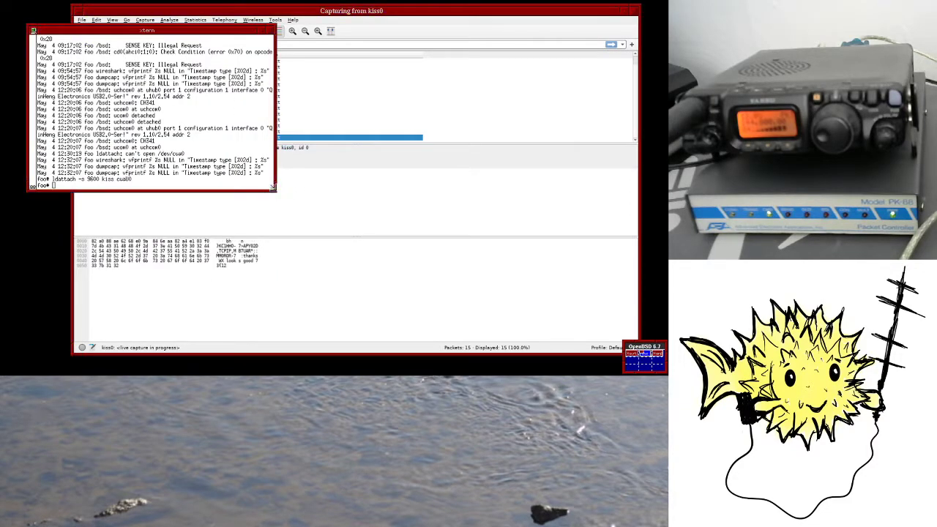
{"action": "left_click_drag", "start_coordinate": [272, 187], "coordinate": [441, 333]}
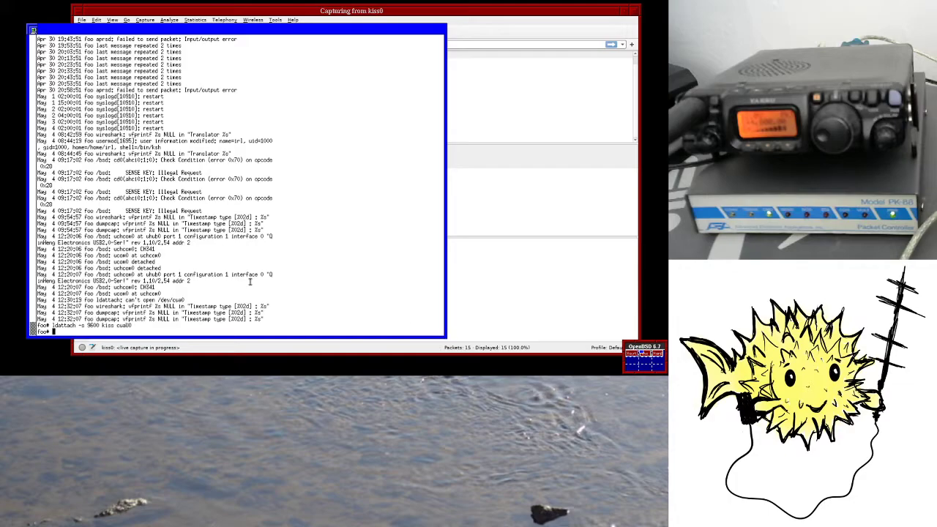
{"action": "type", "text": "man kiss"}
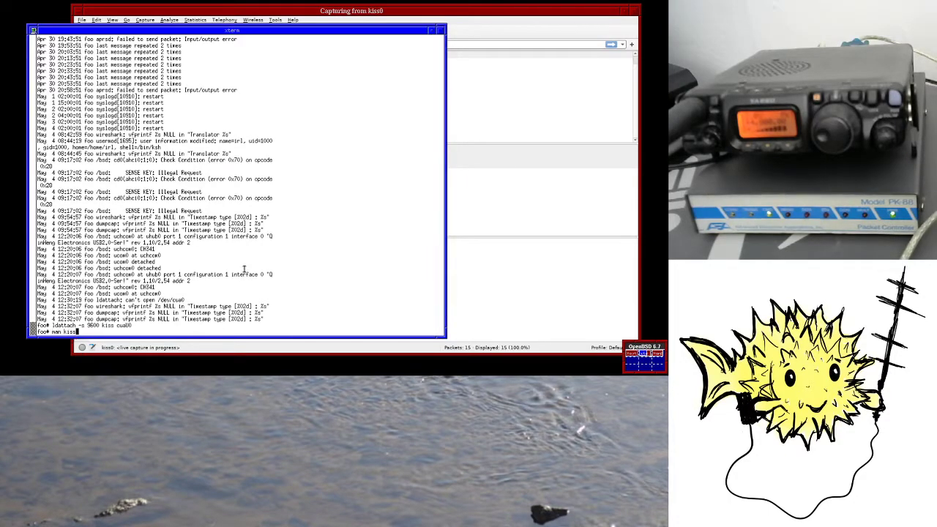
{"action": "key", "text": "Return"}
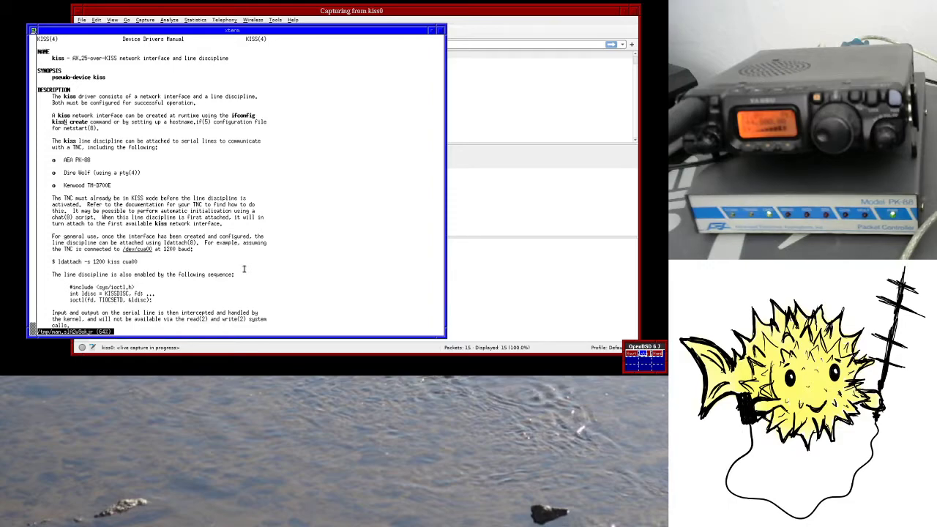
{"action": "key", "text": "Down"}
{"action": "key", "text": "Down"}
{"action": "key", "text": "Down"}
{"action": "key", "text": "Down"}
{"action": "key", "text": "Down"}
{"action": "key", "text": "Down"}
{"action": "key", "text": "Down"}
{"action": "key", "text": "Down"}
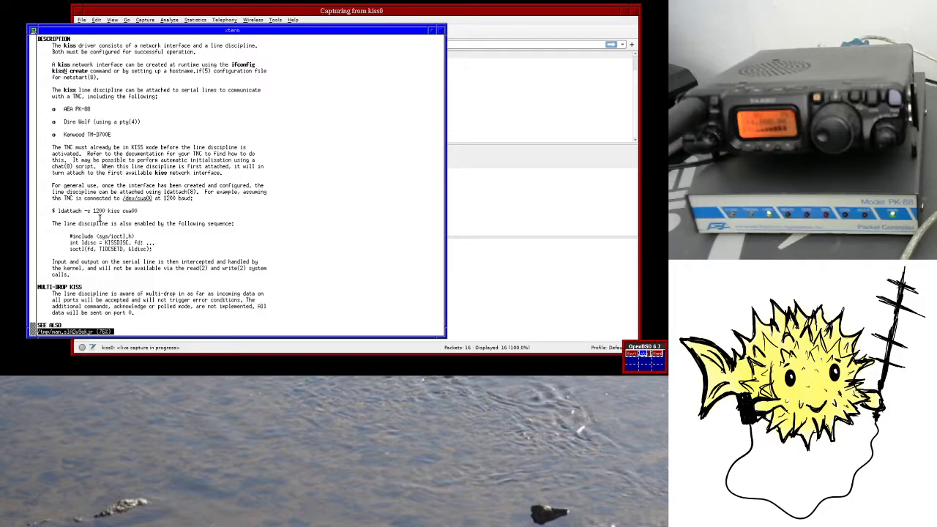
Step: Bring Wireshark forward and inspect the newly arrived packet 16
{"action": "left_click", "coordinate": [407, 14]}
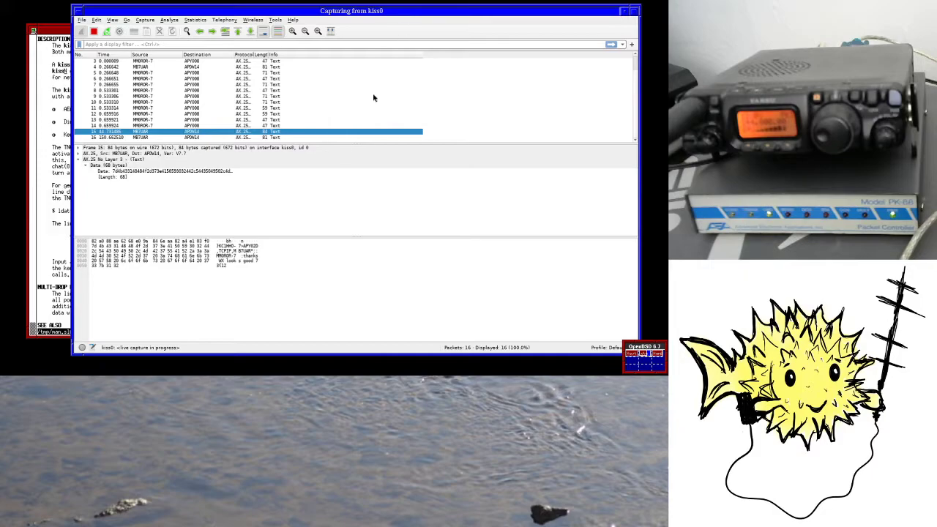
{"action": "left_click", "coordinate": [214, 137]}
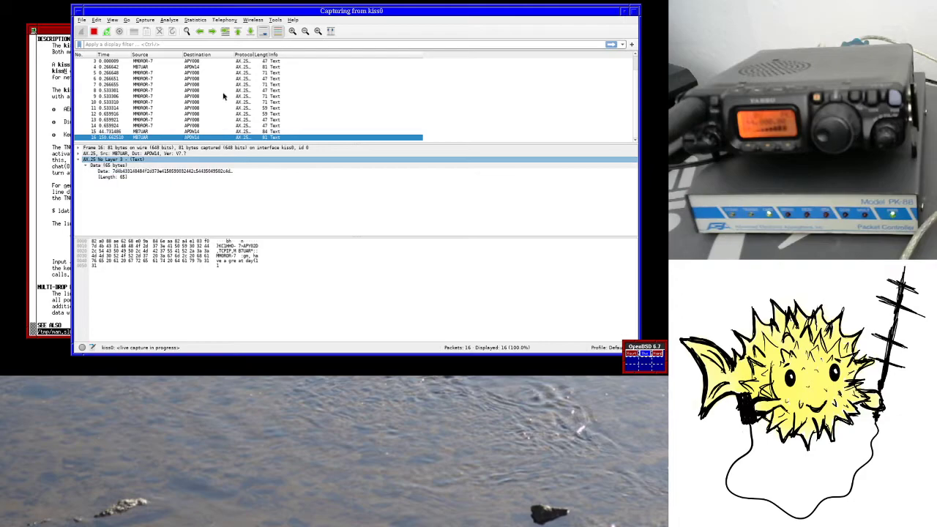
{"action": "scroll", "coordinate": [271, 110], "scroll_direction": "up", "scroll_amount": 1}
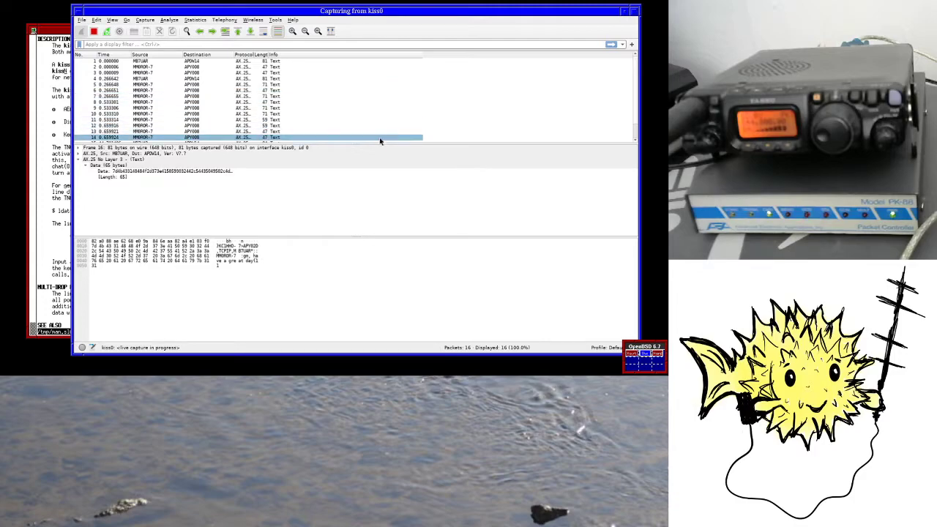
{"action": "scroll", "coordinate": [379, 136], "scroll_direction": "down", "scroll_amount": 1}
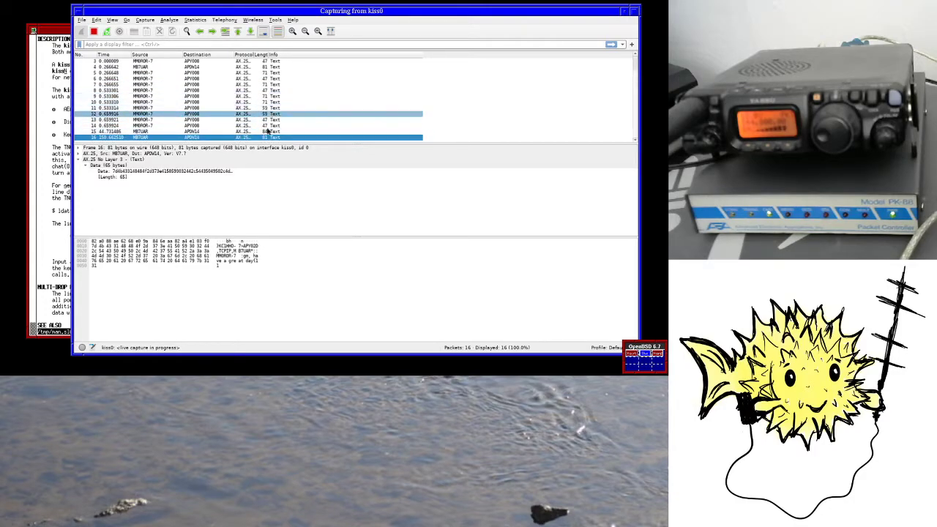
Step: Leave Wireshark and switch to the desktop showing hambsd.org in Firefox
{"action": "left_click", "coordinate": [82, 21]}
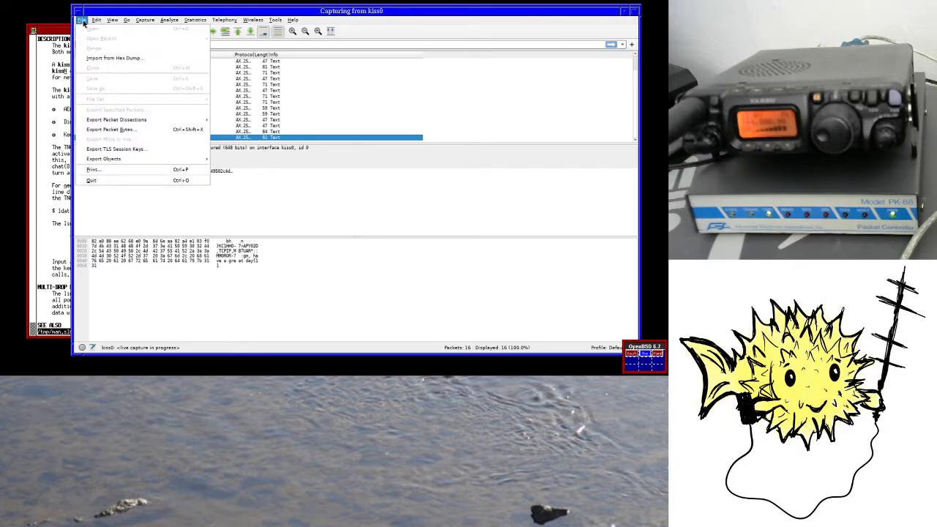
{"action": "left_click", "coordinate": [83, 20]}
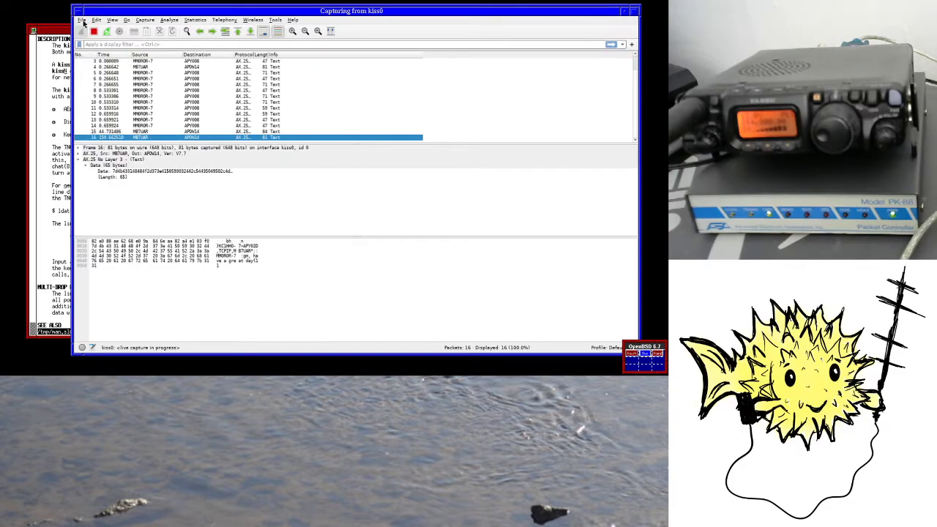
{"action": "left_click", "coordinate": [58, 30]}
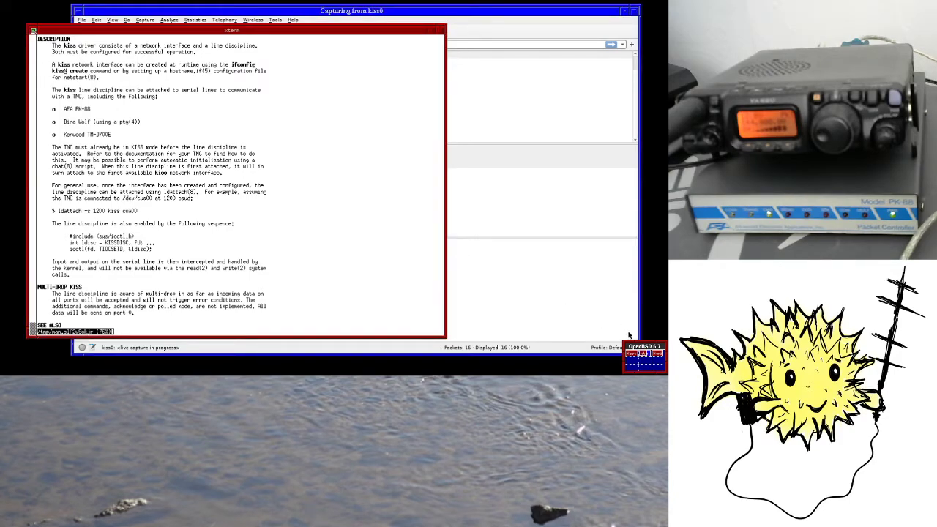
{"action": "left_click", "coordinate": [659, 358]}
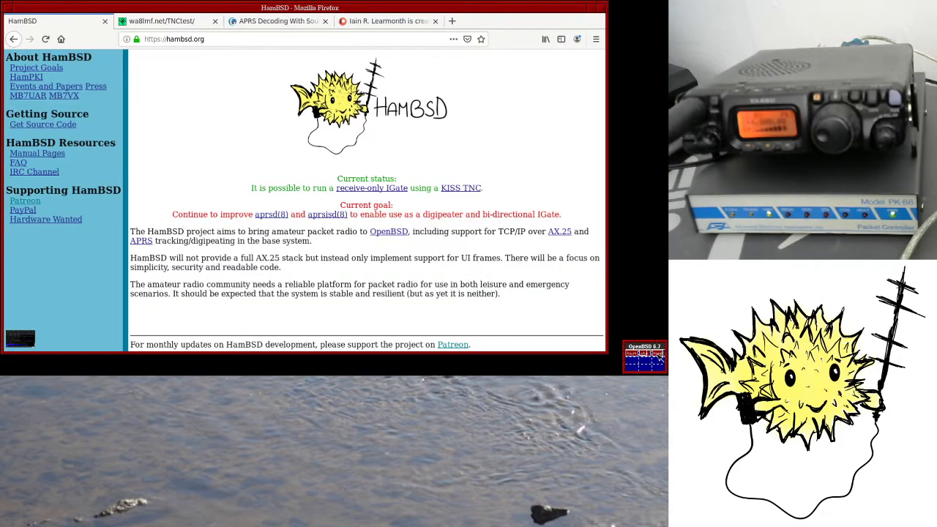
Step: Switch to the wa8lmf.net/TNCtest tab and scroll to 'The Tracks', covering Track 1 and Track 2
{"action": "left_click", "coordinate": [153, 27]}
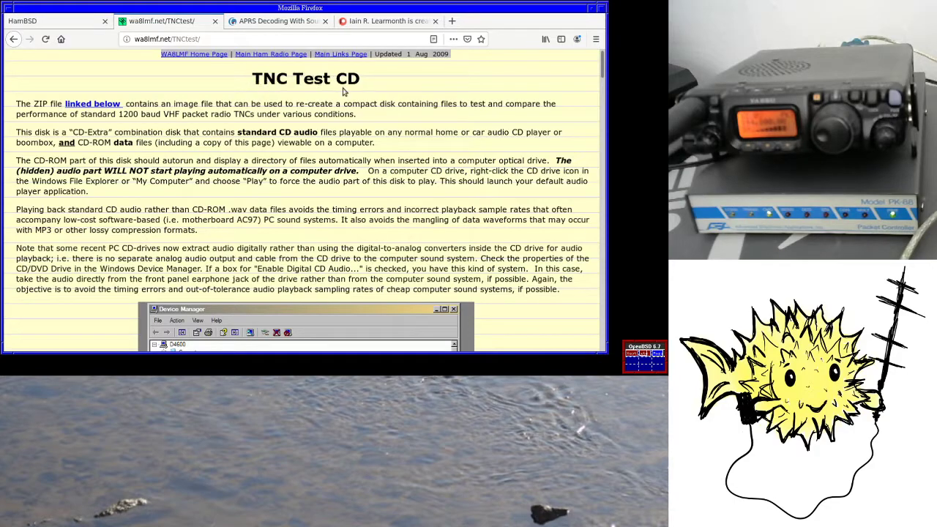
{"action": "scroll", "coordinate": [315, 103], "scroll_direction": "down", "scroll_amount": 3}
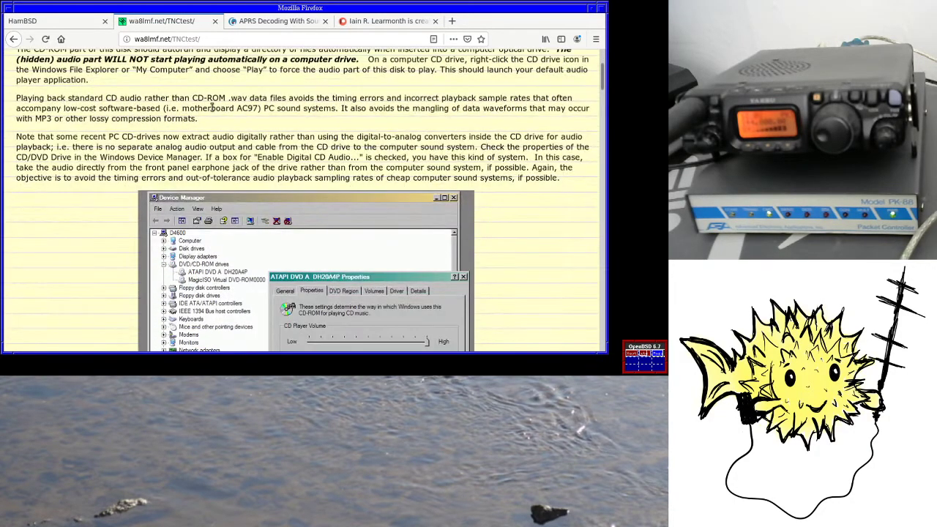
{"action": "scroll", "coordinate": [212, 108], "scroll_direction": "up", "scroll_amount": 2}
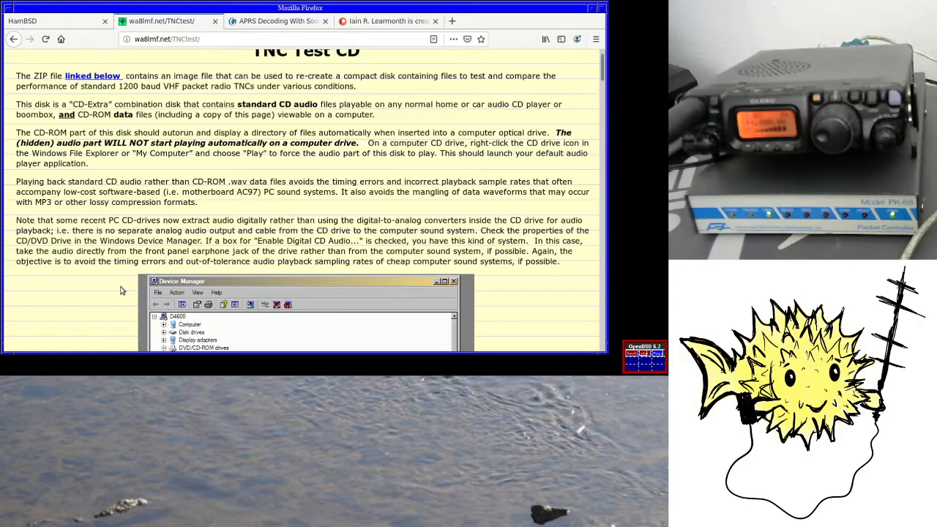
{"action": "scroll", "coordinate": [211, 241], "scroll_direction": "down", "scroll_amount": 5}
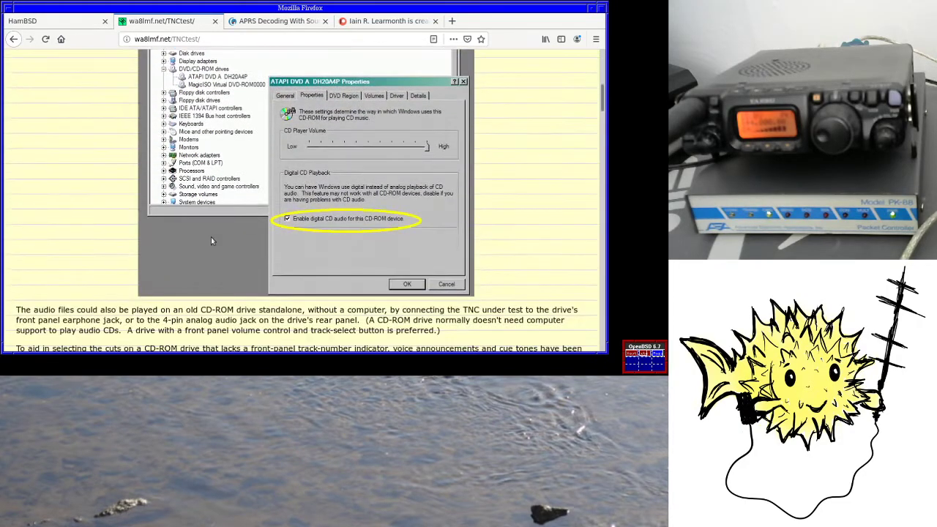
{"action": "scroll", "coordinate": [211, 241], "scroll_direction": "down", "scroll_amount": 3}
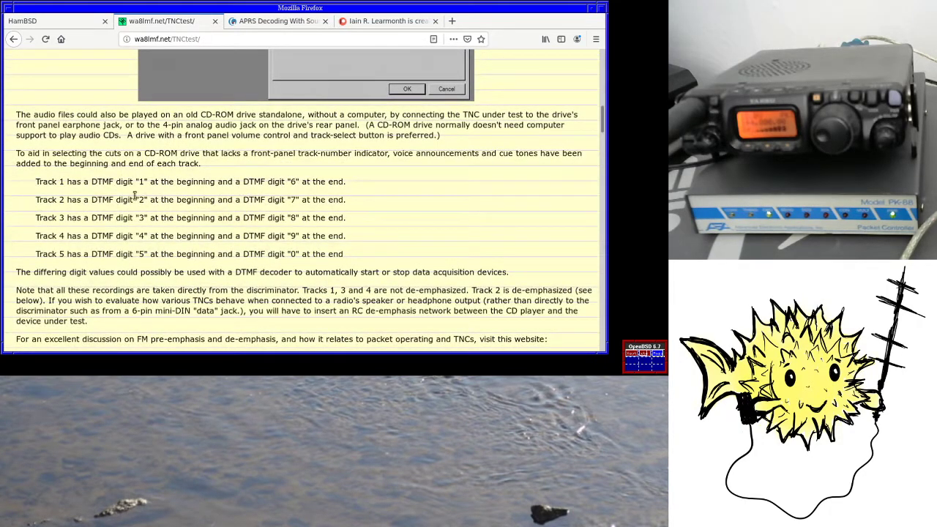
{"action": "scroll", "coordinate": [135, 176], "scroll_direction": "down", "scroll_amount": 6}
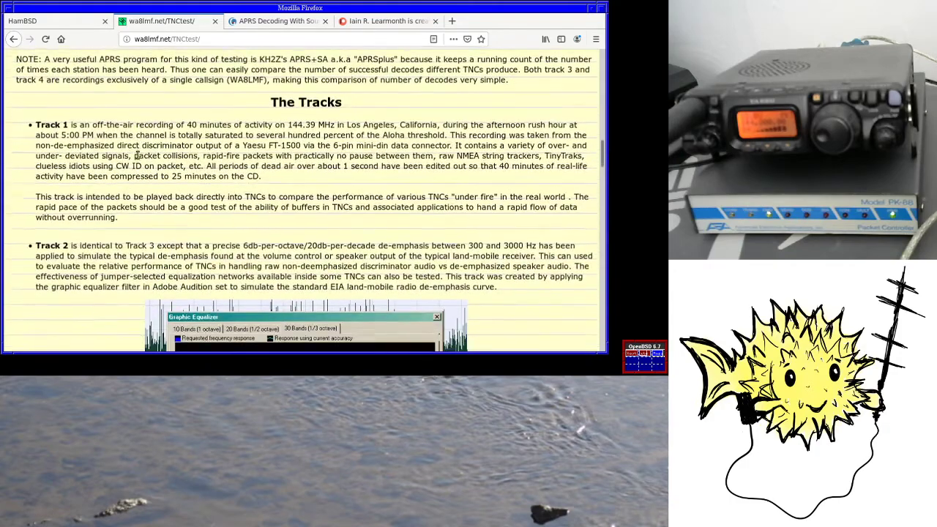
{"action": "scroll", "coordinate": [136, 156], "scroll_direction": "down", "scroll_amount": 1}
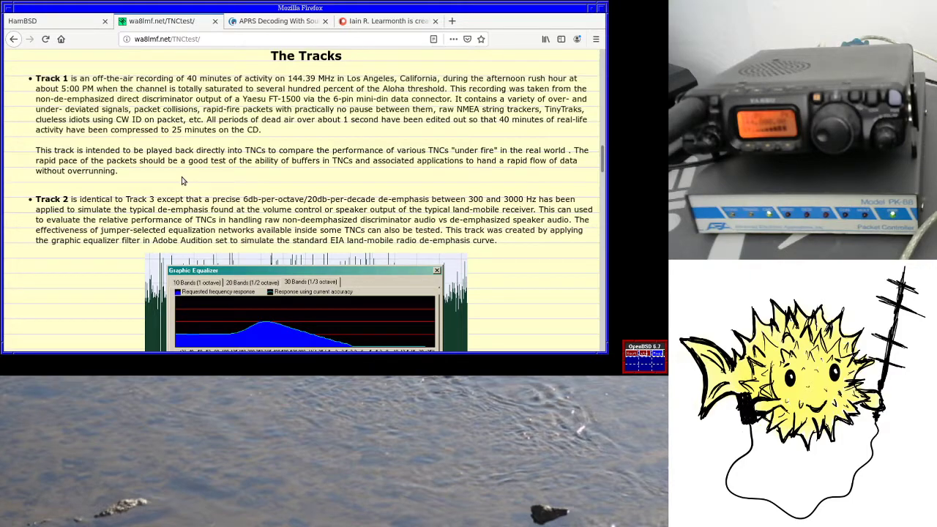
Step: On the terminal desktop, stop the running ldattach process with pkill ldattach
{"action": "left_click", "coordinate": [646, 358]}
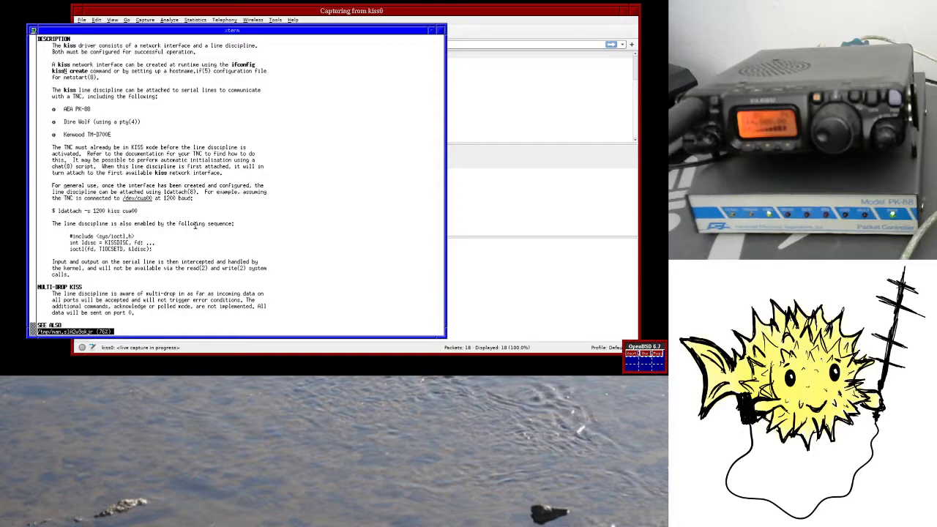
{"action": "type", "text": "qpkill "}
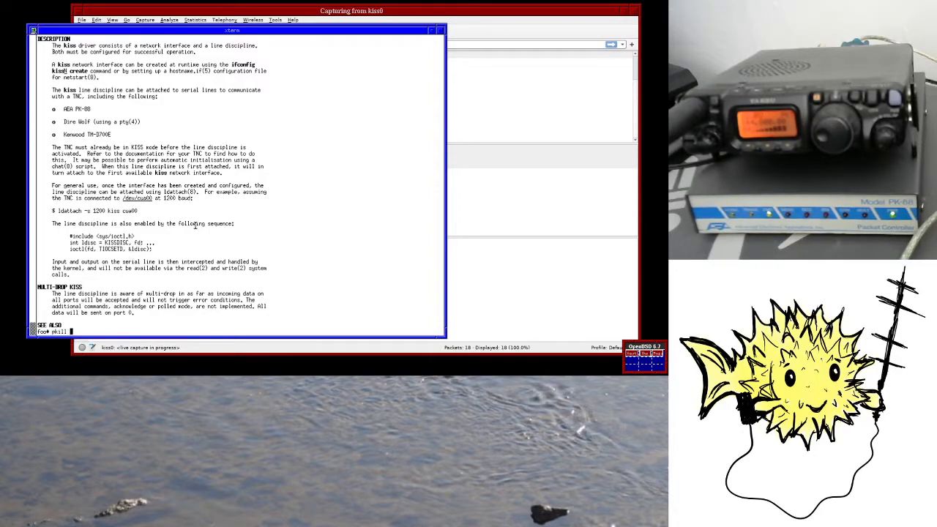
{"action": "type", "text": "ldattach"}
{"action": "key", "text": "Return"}
Step: Read the rkissd(8) manual page, then quit back to the shell prompt
{"action": "type", "text": "man rkissd"}
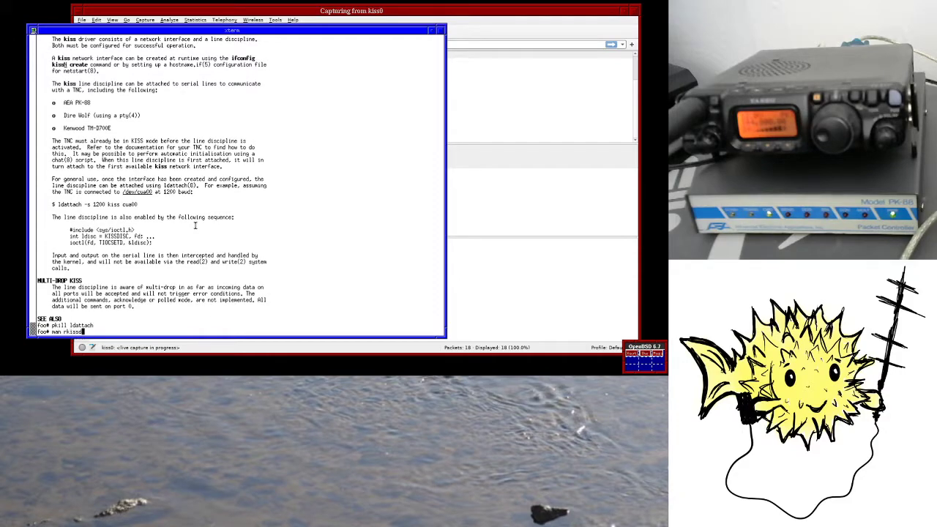
{"action": "key", "text": "Return"}
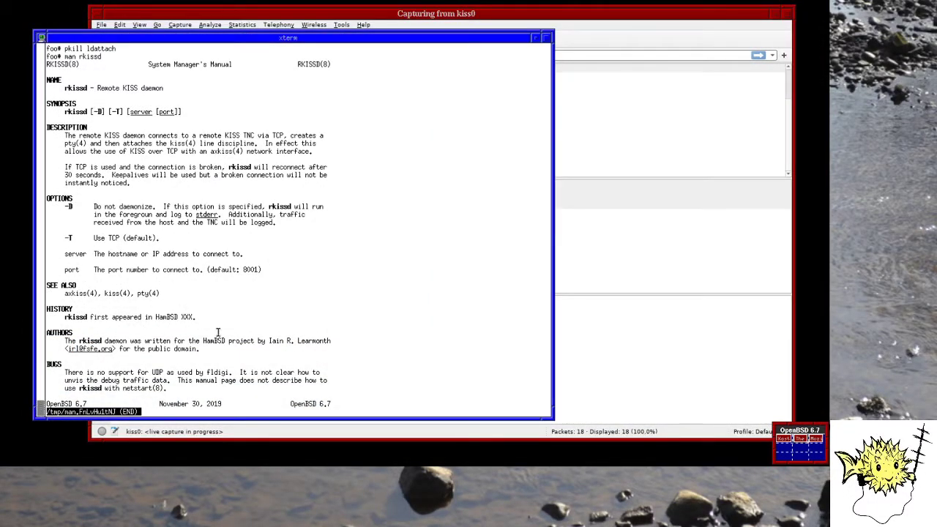
{"action": "key", "text": "q"}
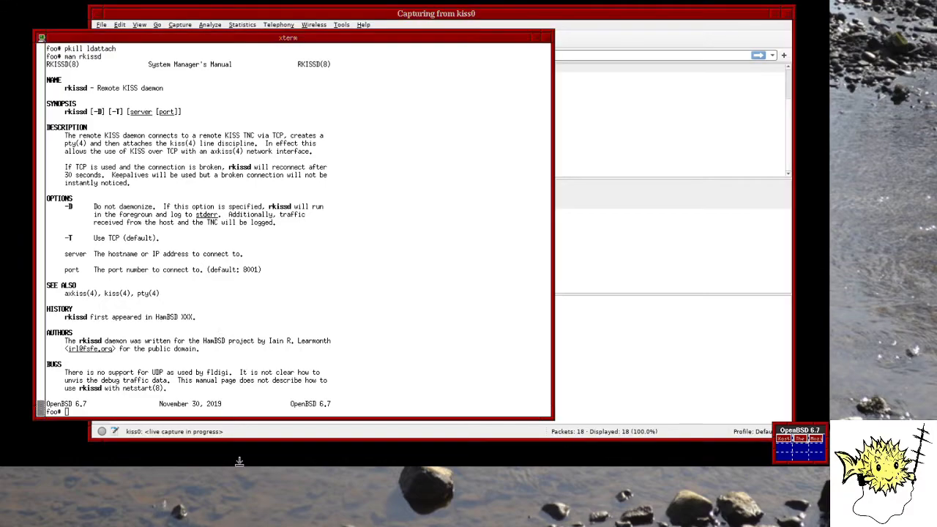
Step: Select packet 18 in the kiss0 capture, then raise the xterm window
{"action": "mouse_move", "coordinate": [240, 526]}
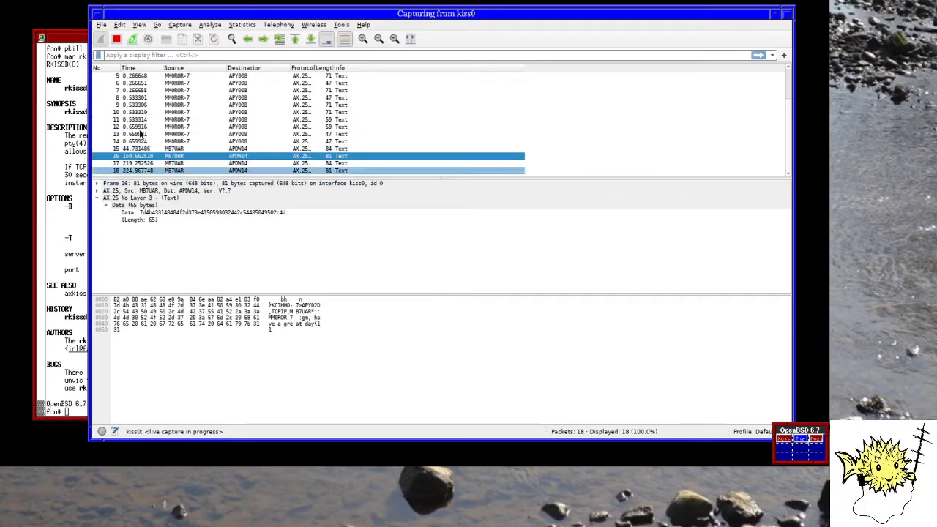
{"action": "left_click", "coordinate": [153, 170]}
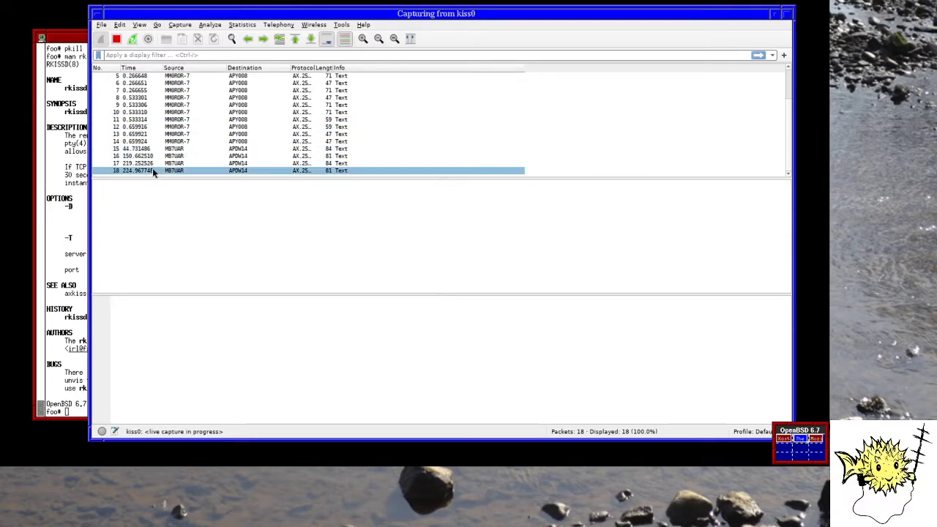
{"action": "left_click", "coordinate": [64, 44]}
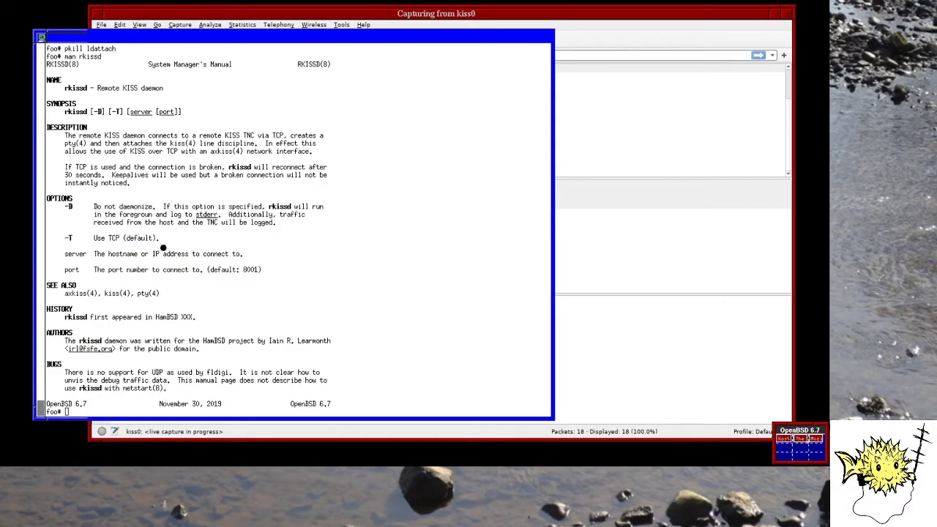
{"action": "double_click", "coordinate": [274, 260]}
Step: Run rkissd 172.22.152.148 and view the new AX.25 packets arriving in Wireshark
{"action": "left_click", "coordinate": [292, 265]}
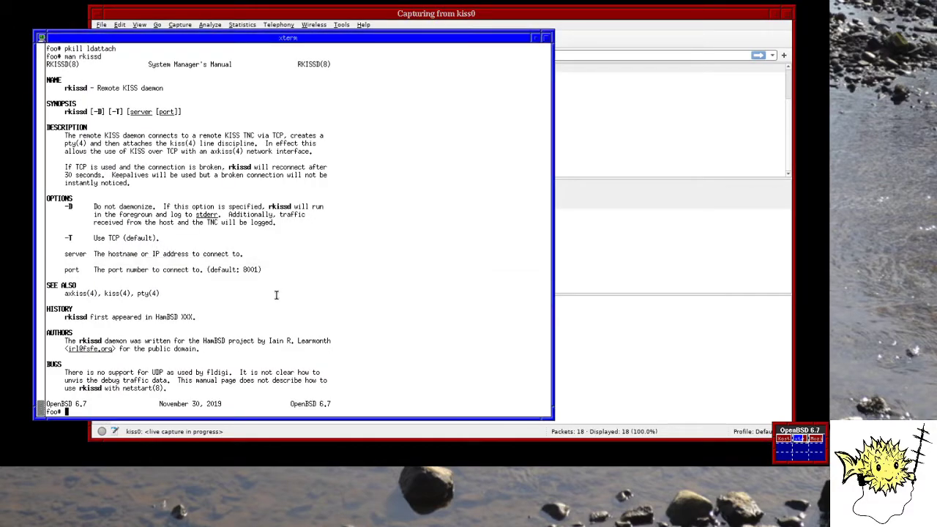
{"action": "type", "text": "rkissd 172.22.152.148"}
{"action": "key", "text": "Return"}
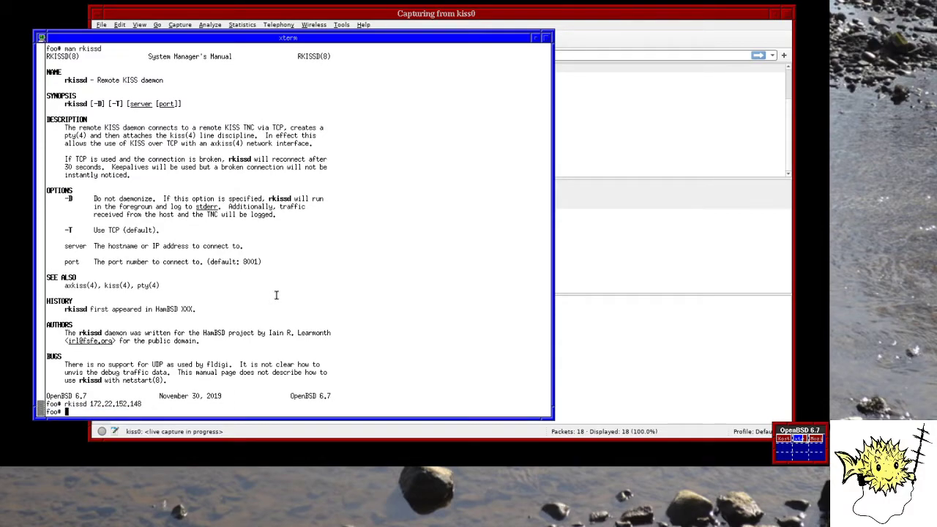
{"action": "left_click", "coordinate": [571, 21]}
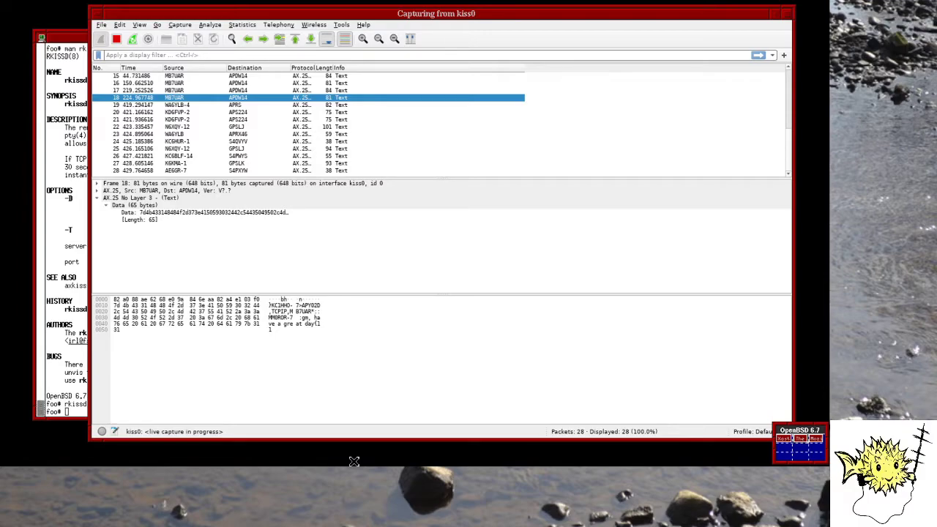
Step: Switch to the desktop showing Xastir's Los Angeles APRS station map
{"action": "left_click", "coordinate": [790, 442]}
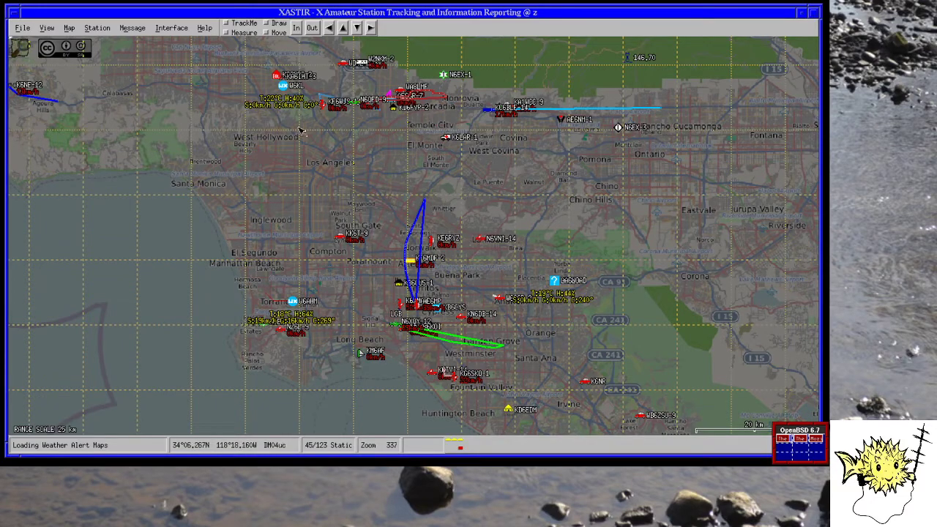
Step: Zoom the Xastir map out four times to a 400 km range over California and the Southwest
{"action": "left_click", "coordinate": [312, 28]}
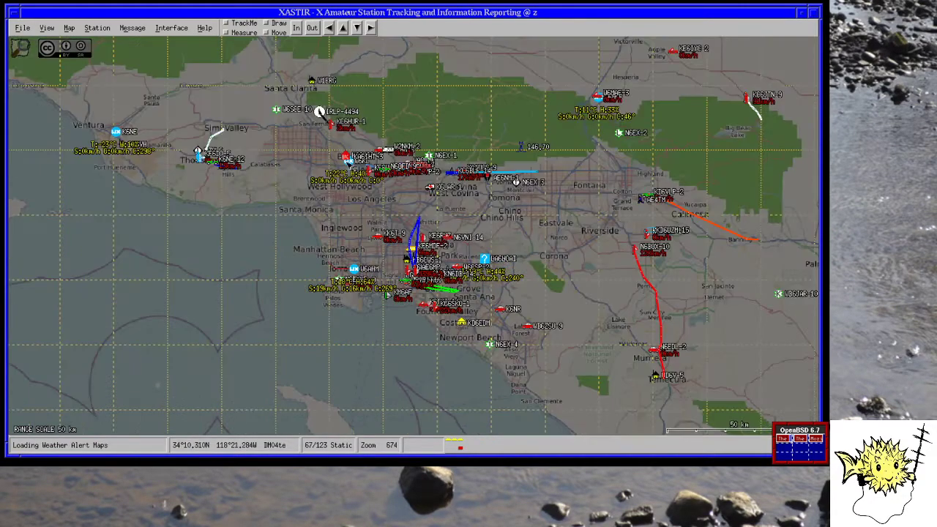
{"action": "left_click", "coordinate": [312, 29]}
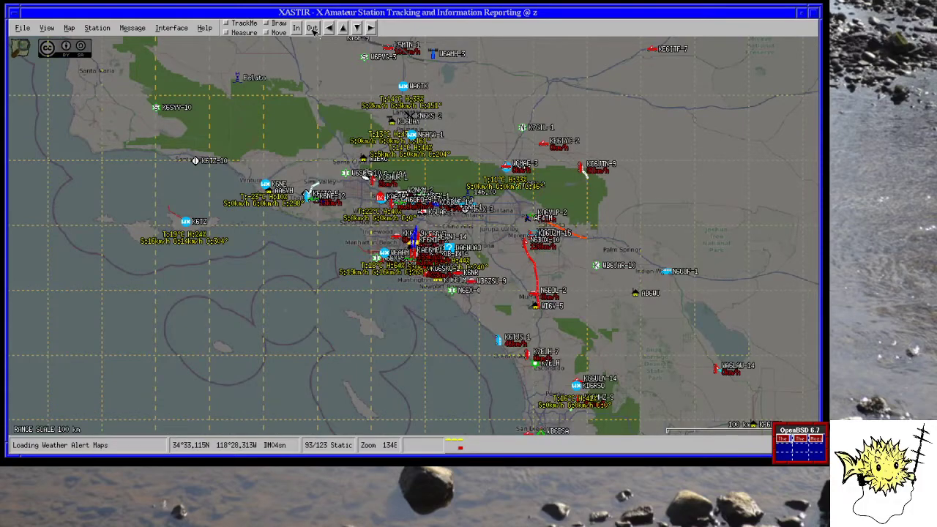
{"action": "left_click", "coordinate": [313, 28]}
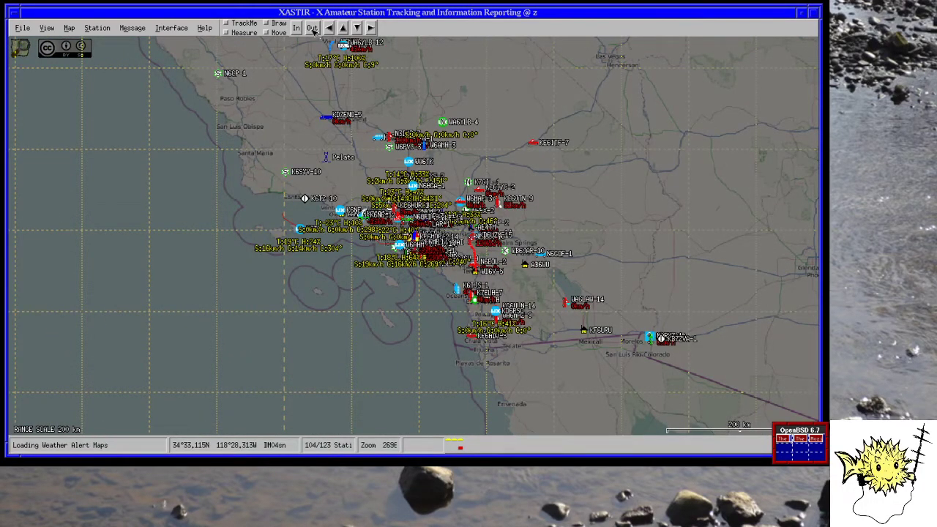
{"action": "left_click", "coordinate": [313, 28]}
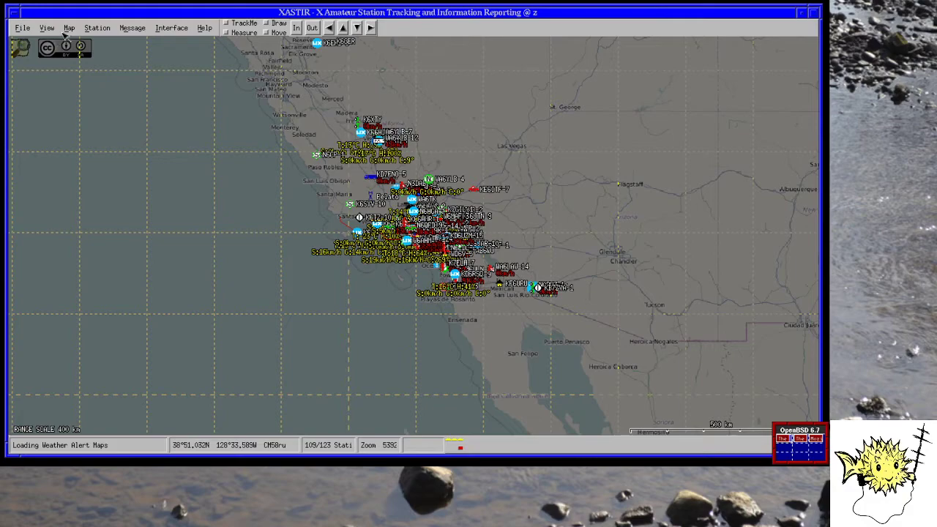
{"action": "left_click", "coordinate": [67, 30]}
{"action": "mouse_move", "coordinate": [46, 28]}
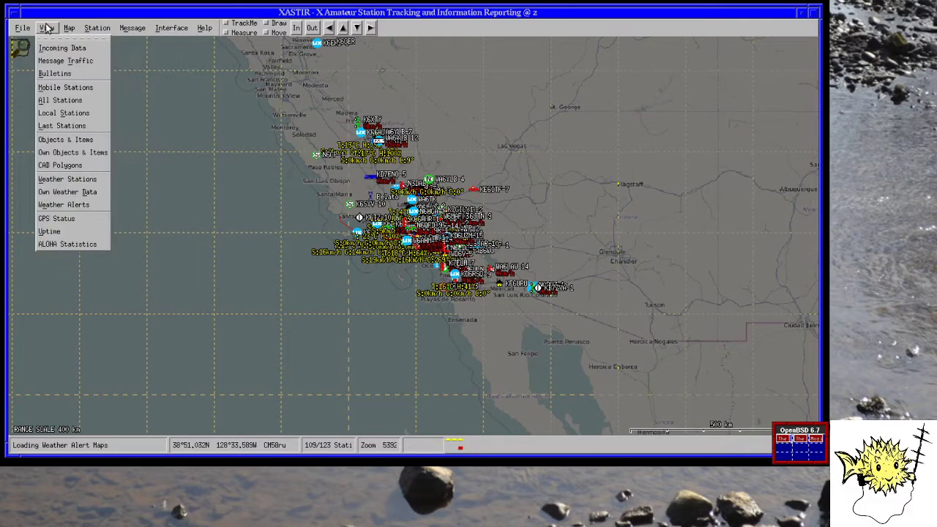
{"action": "left_click", "coordinate": [66, 99]}
{"action": "left_click_drag", "start_coordinate": [448, 116], "coordinate": [442, 352]}
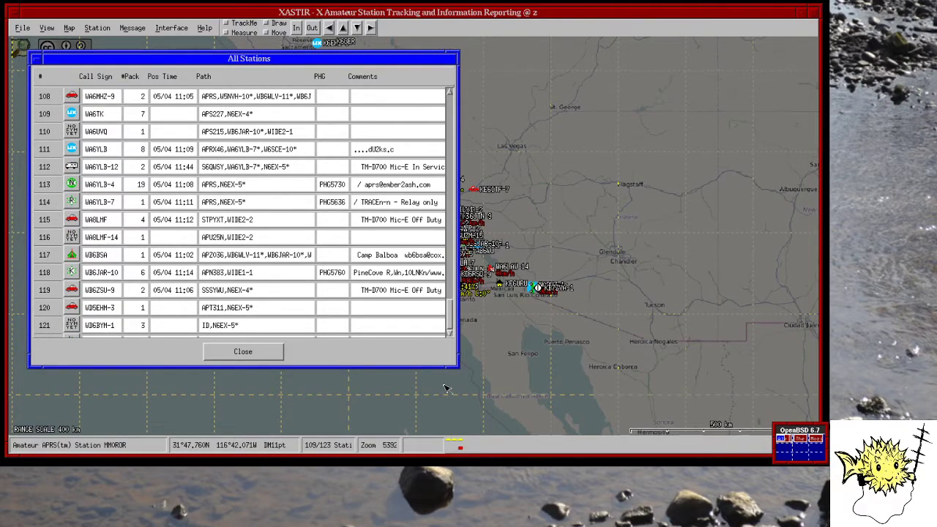
{"action": "scroll", "coordinate": [441, 291], "scroll_direction": "up", "scroll_amount": 10}
{"action": "left_click", "coordinate": [242, 351]}
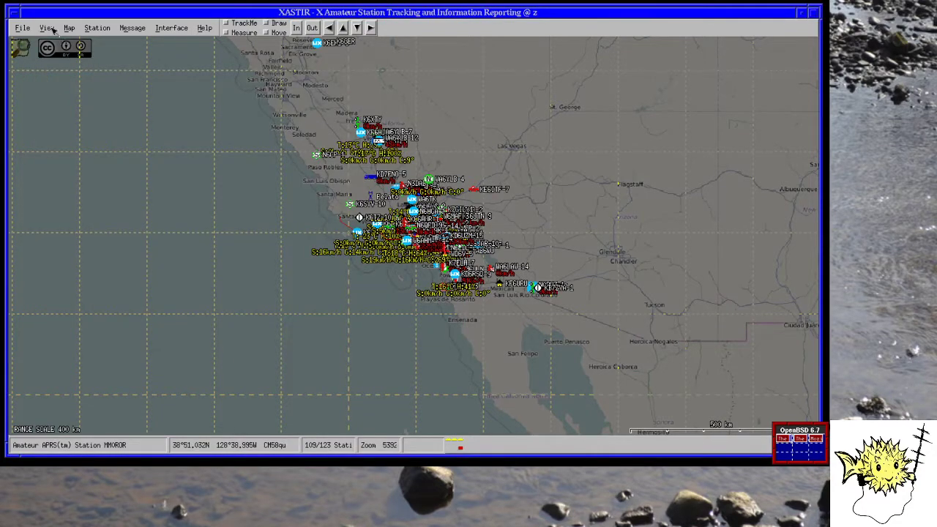
Step: Review the All Message Traffic window's three messages, then close it
{"action": "left_click", "coordinate": [48, 29]}
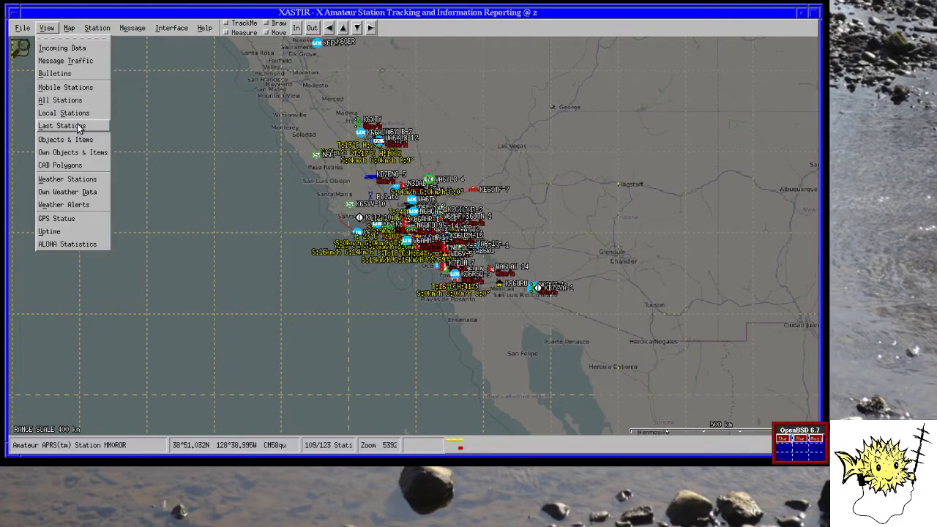
{"action": "left_click", "coordinate": [77, 65]}
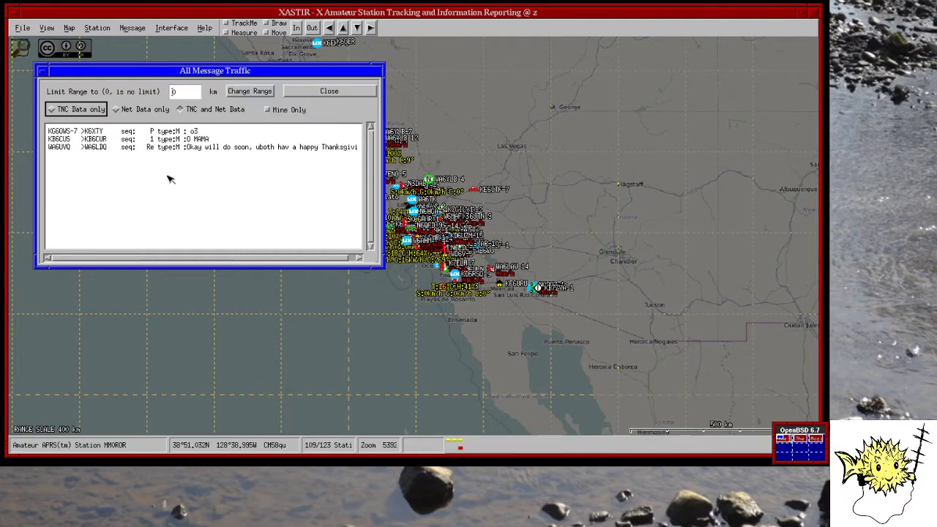
{"action": "left_click", "coordinate": [310, 94]}
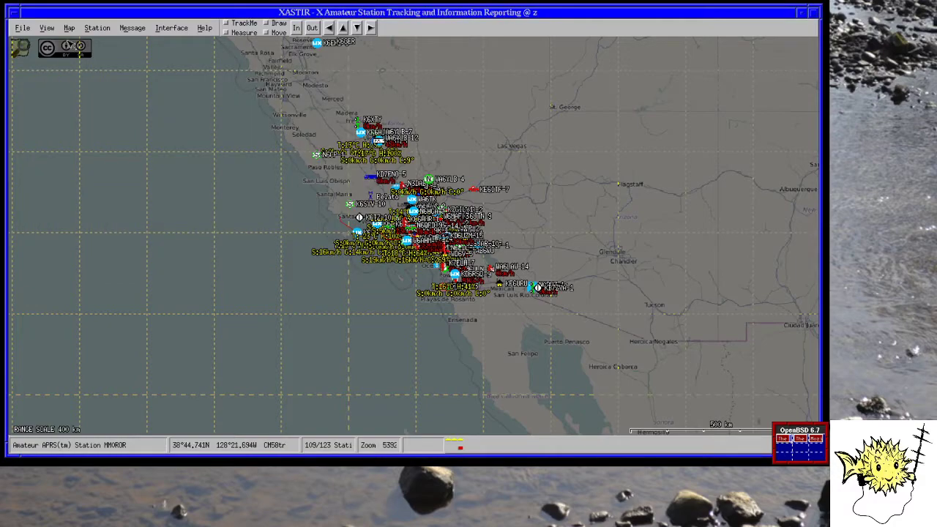
Step: Check the received bulletins, close them, and bring up the View menu again
{"action": "left_click", "coordinate": [47, 29]}
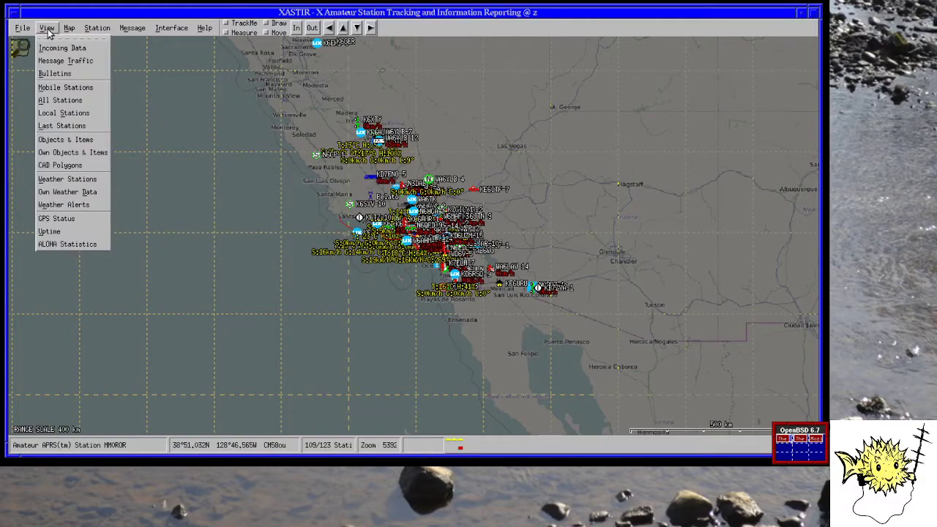
{"action": "left_click", "coordinate": [73, 73]}
{"action": "left_click", "coordinate": [254, 268]}
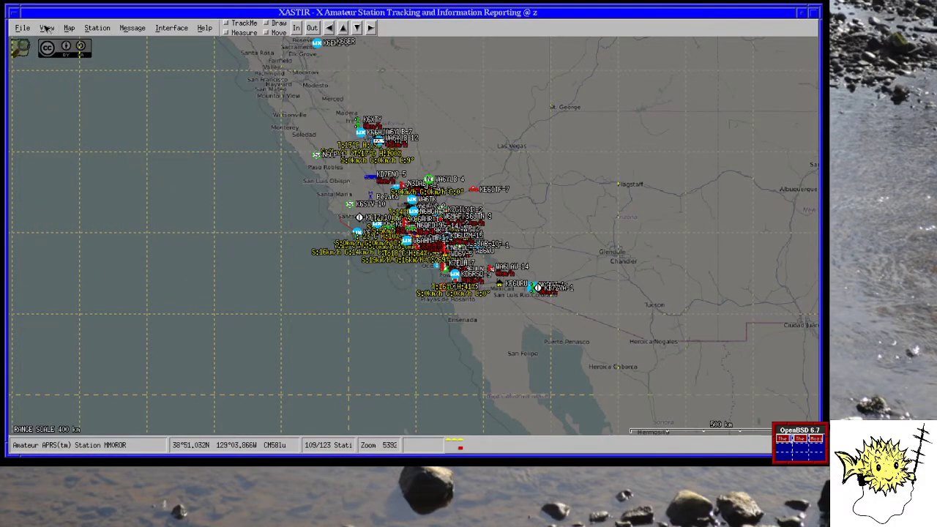
{"action": "left_click", "coordinate": [47, 28]}
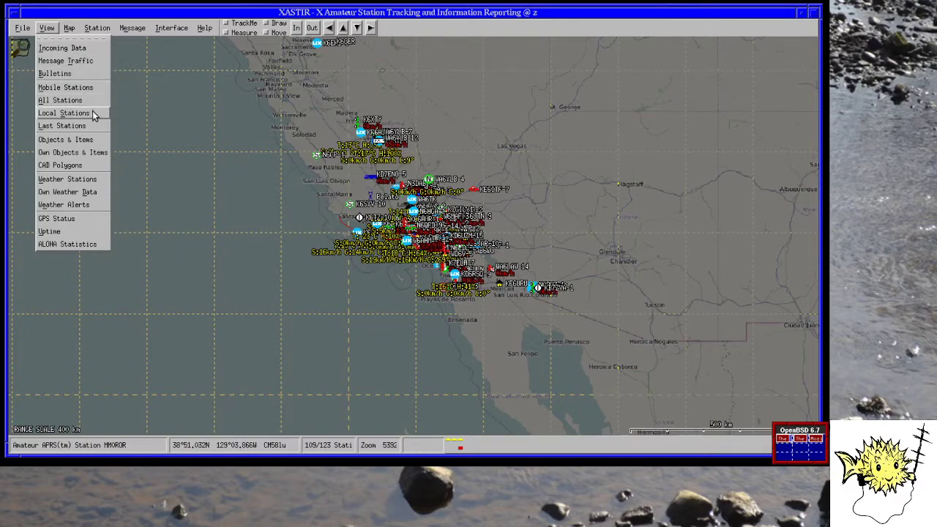
Step: Check Objects & Items, zoom the map to 200 km, and bring the wa8lmf_track1.pcap capture forward
{"action": "left_click", "coordinate": [92, 140]}
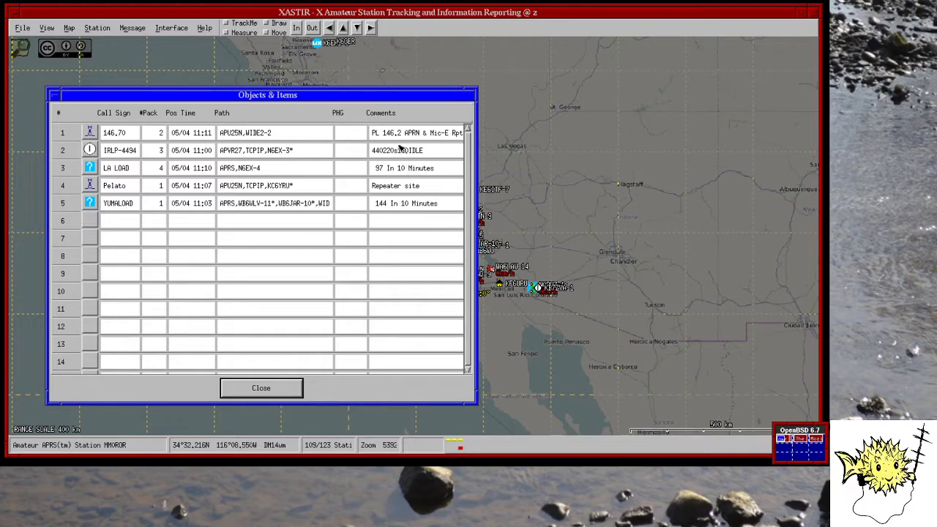
{"action": "left_click", "coordinate": [276, 393]}
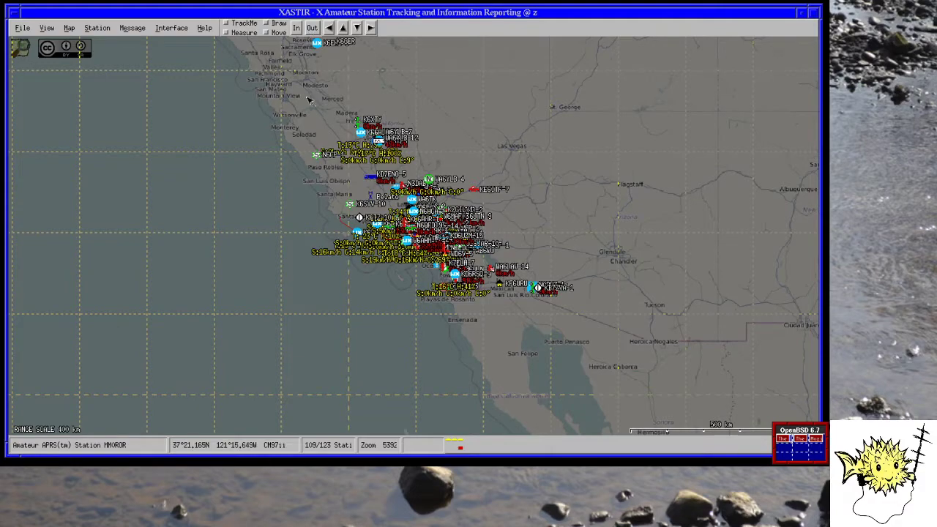
{"action": "left_click_drag", "start_coordinate": [256, 106], "coordinate": [578, 315]}
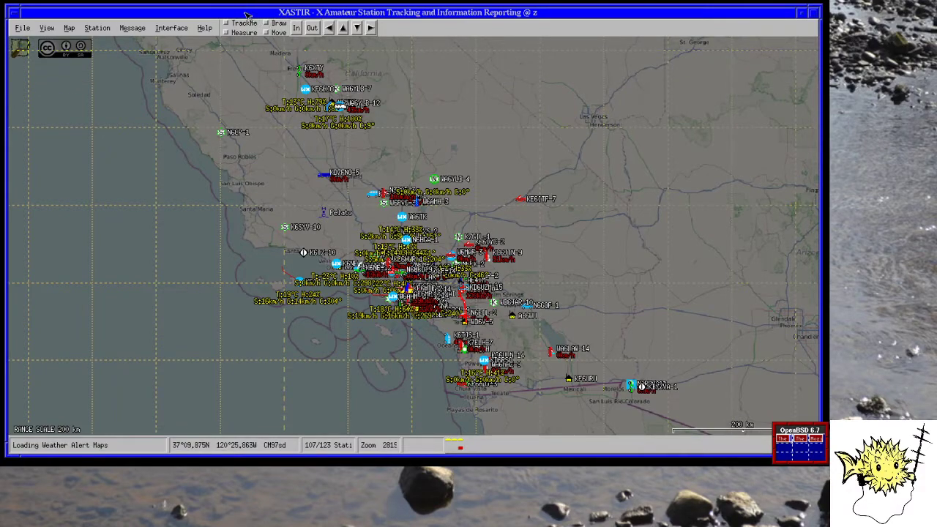
{"action": "left_click_drag", "start_coordinate": [247, 11], "coordinate": [246, 174]}
{"action": "left_click", "coordinate": [351, 24]}
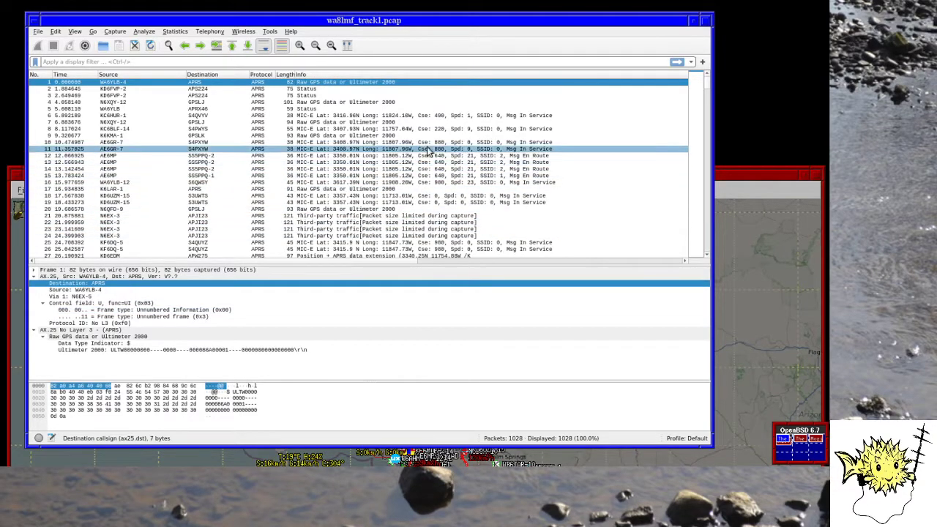
Step: Inspect two Mic-E packets, a weather report and a position packet in the capture
{"action": "left_click_drag", "start_coordinate": [708, 86], "coordinate": [698, 221]}
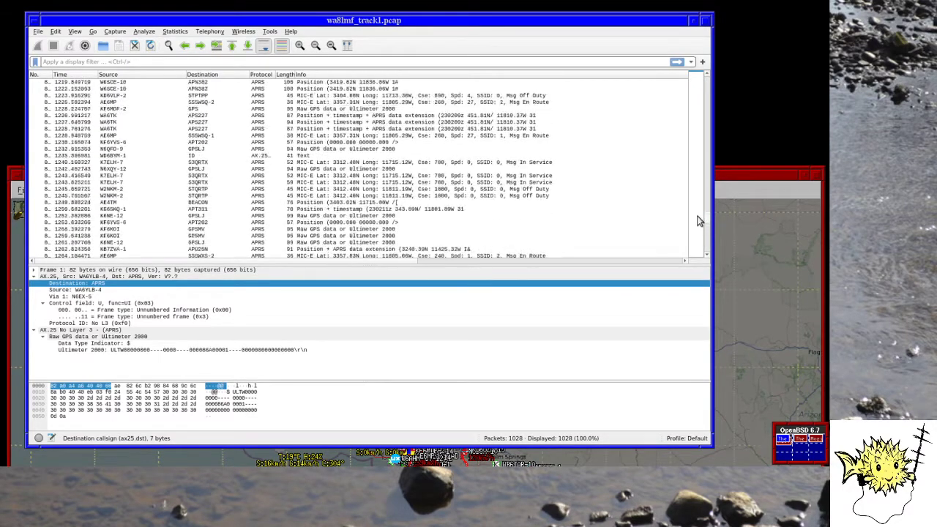
{"action": "left_click", "coordinate": [386, 177]}
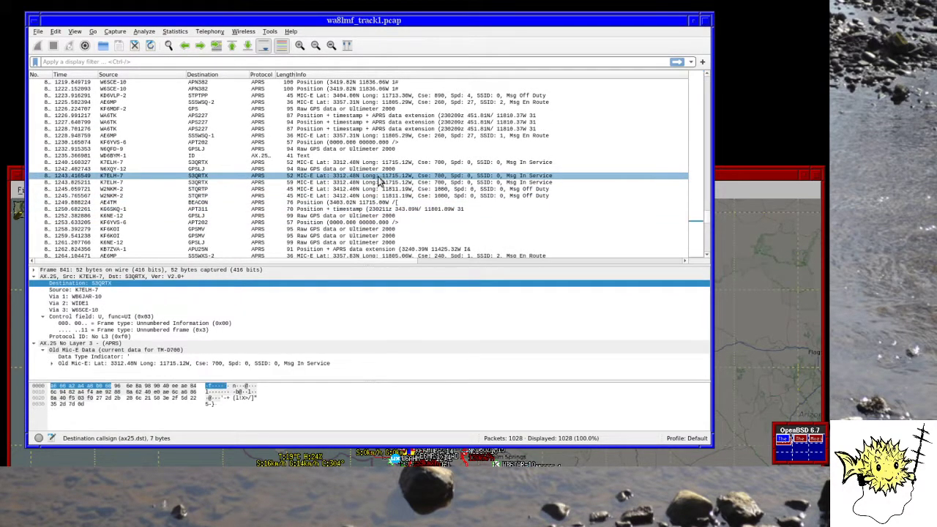
{"action": "left_click", "coordinate": [308, 190]}
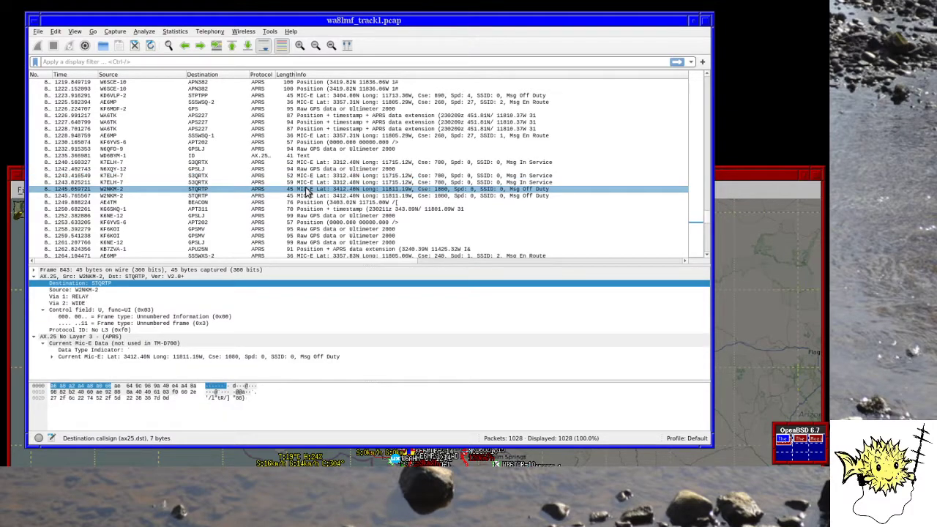
{"action": "scroll", "coordinate": [307, 192], "scroll_direction": "up", "scroll_amount": 10}
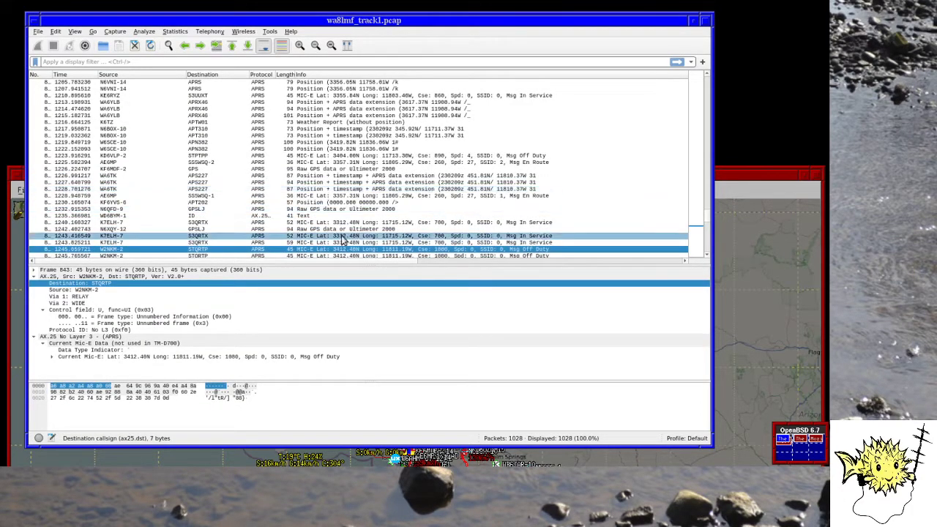
{"action": "left_click", "coordinate": [333, 229]}
{"action": "left_click", "coordinate": [332, 215]}
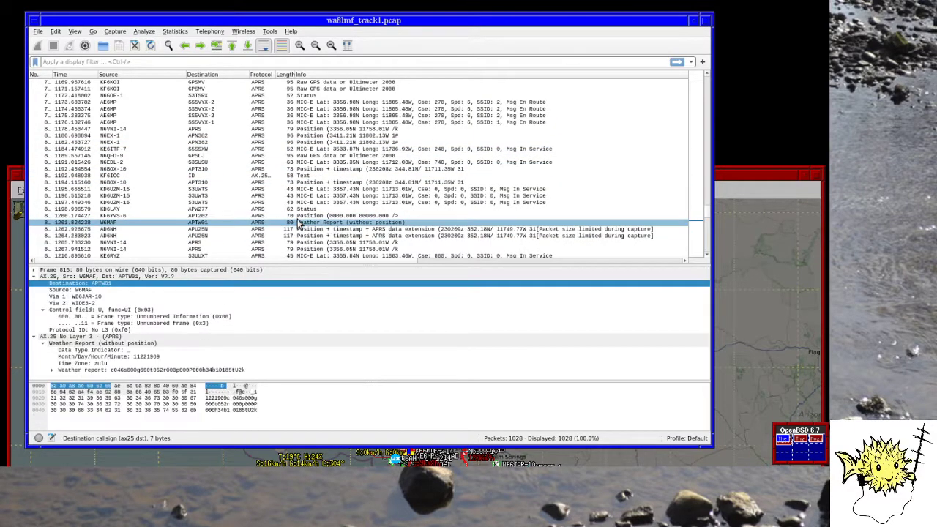
Step: Scroll up through earlier packets, inspecting the decoded fields of several Mic-E reports
{"action": "scroll", "coordinate": [331, 213], "scroll_direction": "up", "scroll_amount": 2}
{"action": "left_click", "coordinate": [404, 190]}
{"action": "scroll", "coordinate": [404, 191], "scroll_direction": "up", "scroll_amount": 4}
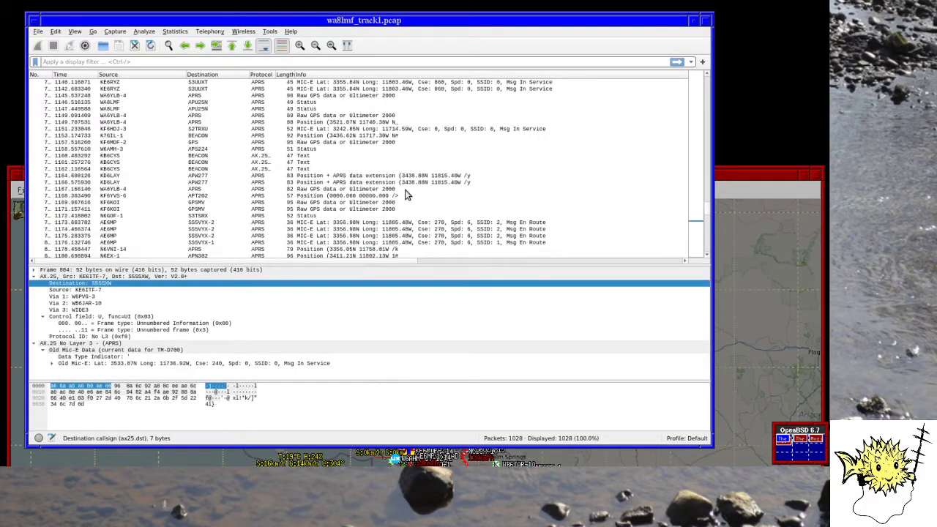
{"action": "left_click", "coordinate": [405, 190]}
{"action": "scroll", "coordinate": [406, 194], "scroll_direction": "up", "scroll_amount": 4}
{"action": "left_click", "coordinate": [406, 191]}
{"action": "scroll", "coordinate": [406, 194], "scroll_direction": "up", "scroll_amount": 4}
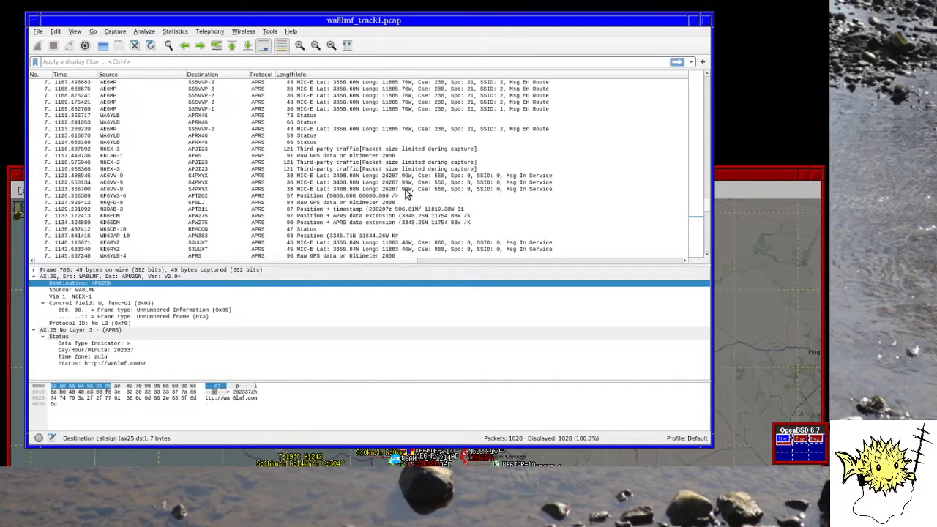
{"action": "left_click", "coordinate": [406, 190]}
{"action": "scroll", "coordinate": [407, 194], "scroll_direction": "up", "scroll_amount": 9}
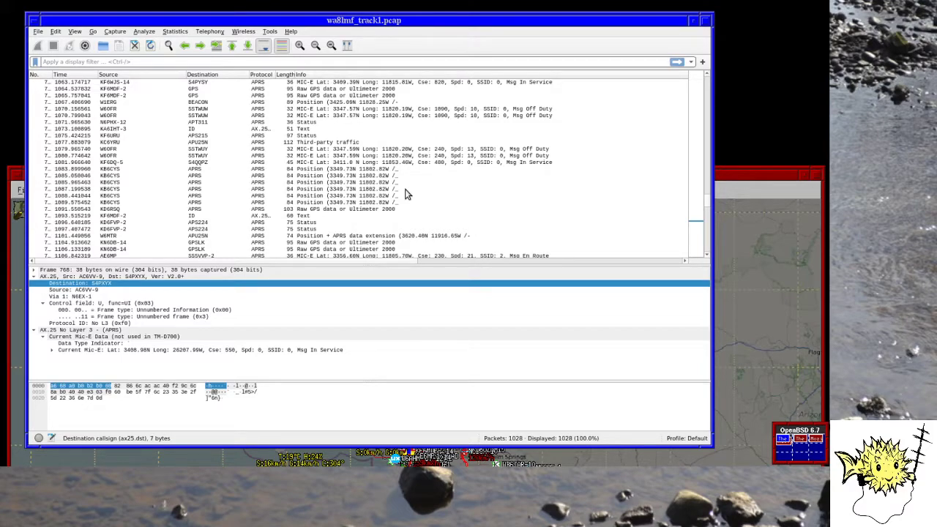
Step: Inspect frame 5, a Status packet, then switch to an empty desktop with a terminal
{"action": "scroll", "coordinate": [408, 194], "scroll_direction": "up", "scroll_amount": 3}
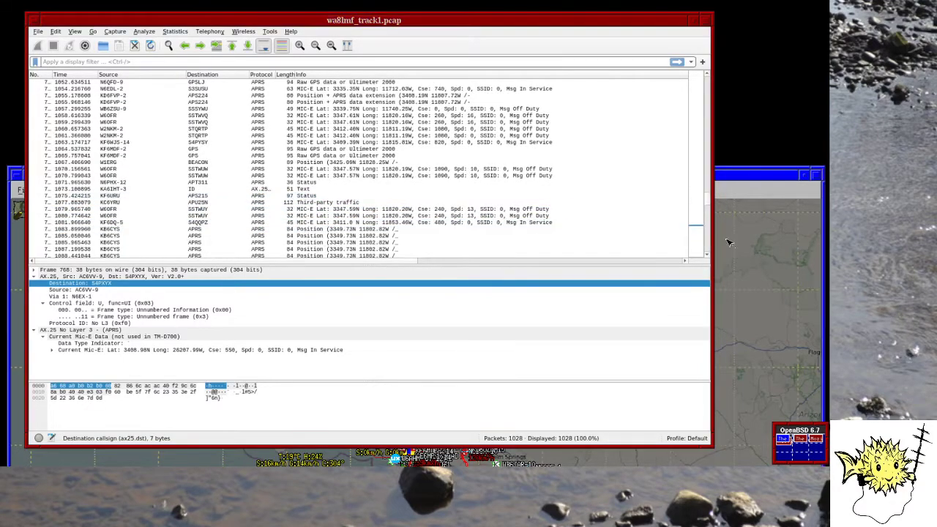
{"action": "left_click_drag", "start_coordinate": [708, 205], "coordinate": [707, 82]}
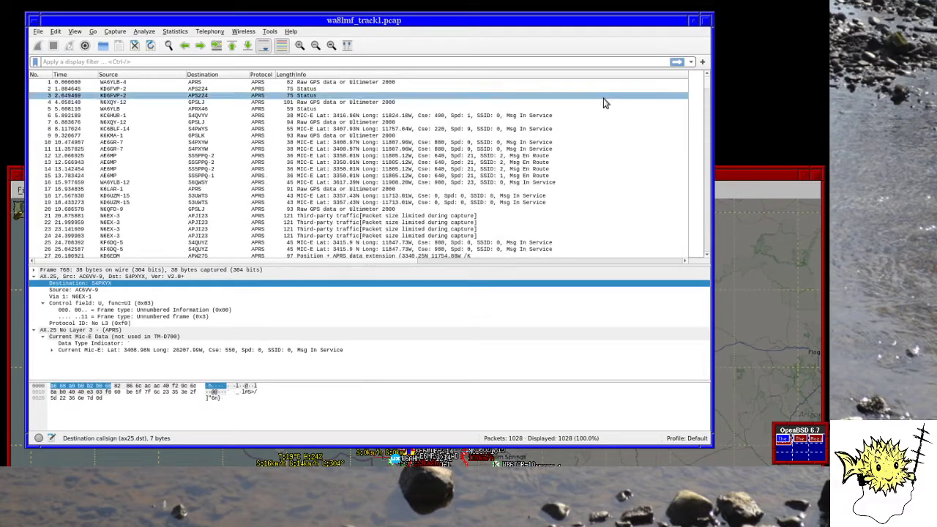
{"action": "left_click", "coordinate": [329, 108]}
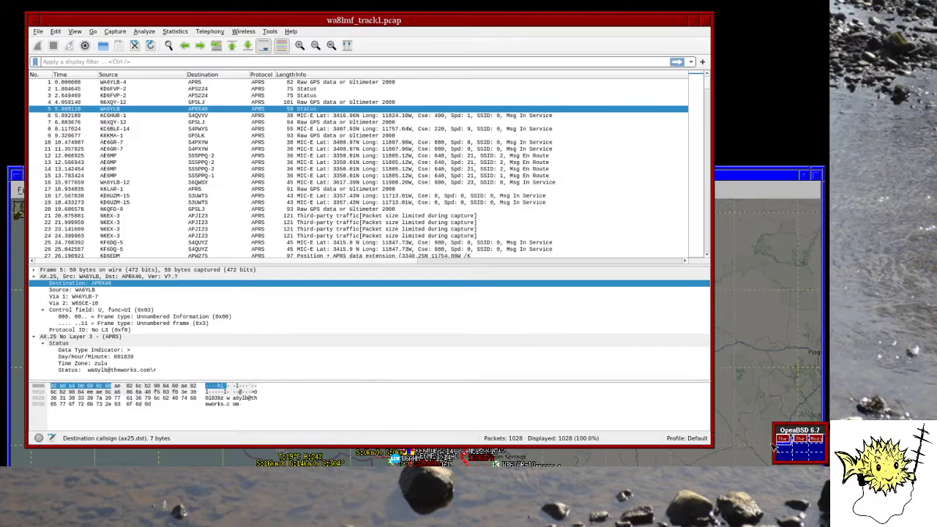
{"action": "left_click", "coordinate": [792, 453]}
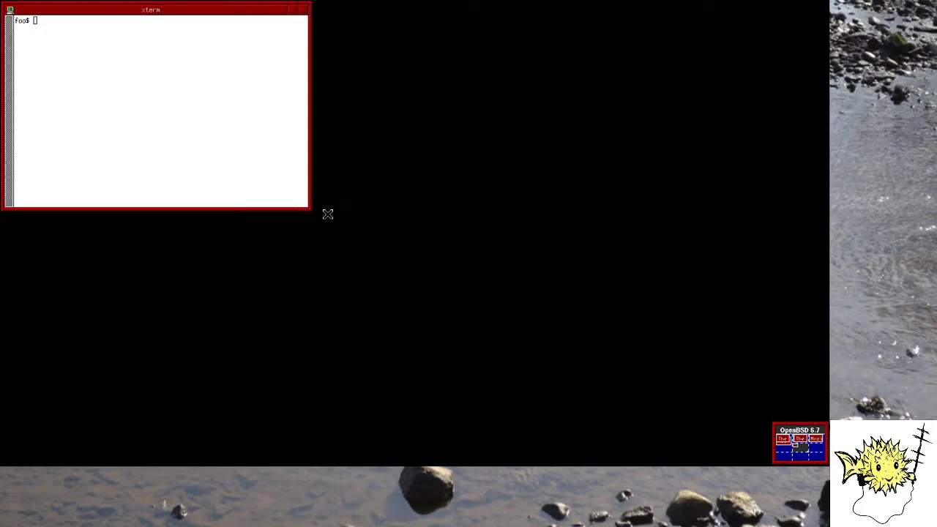
Step: Enlarge the terminal and check whether the axtap0 interface exists
{"action": "left_click_drag", "start_coordinate": [303, 203], "coordinate": [514, 311]}
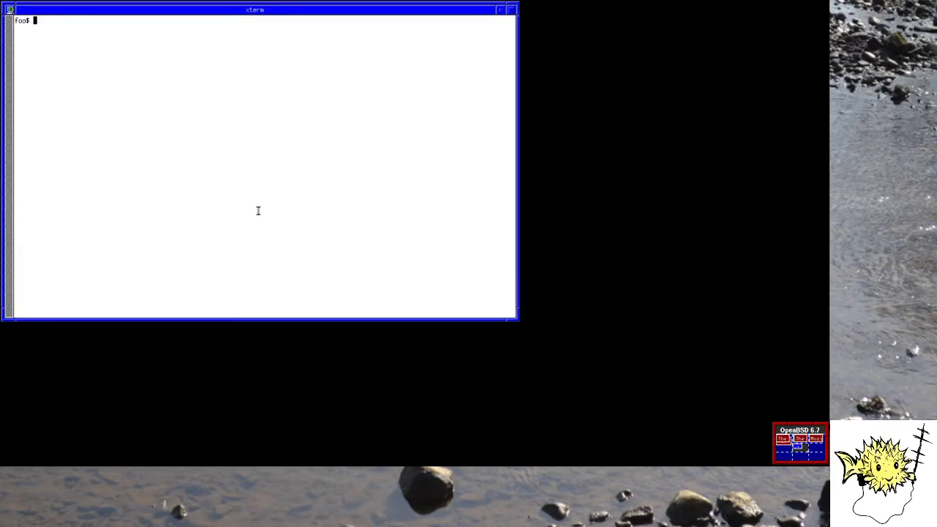
{"action": "type", "text": "ifconfig axtap0"}
{"action": "key", "text": "Return"}
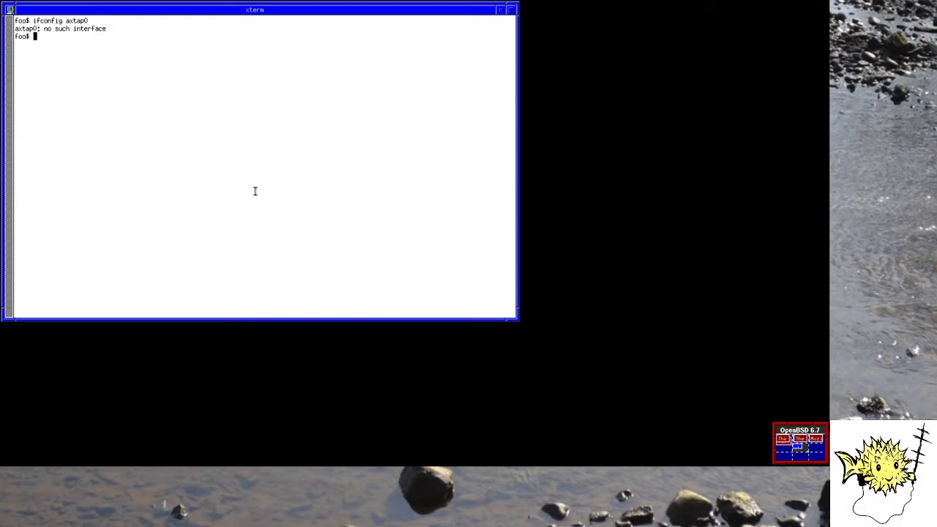
Step: Run aprsisd -t -f f/MB7UAR/500 with the station callsign
{"action": "type", "text": "aprsisd -t"}
{"action": "type", "text": "MM0ROR-10"}
{"action": "key", "text": "Left"}
{"action": "key", "text": "Left"}
{"action": "key", "text": "Left"}
{"action": "key", "text": "Left"}
{"action": "key", "text": "Left"}
{"action": "key", "text": "Left"}
{"action": "key", "text": "Left"}
{"action": "key", "text": "Left"}
{"action": "key", "text": "Left"}
{"action": "key", "text": "Left"}
{"action": "type", "text": "-f f/MB7UAR"}
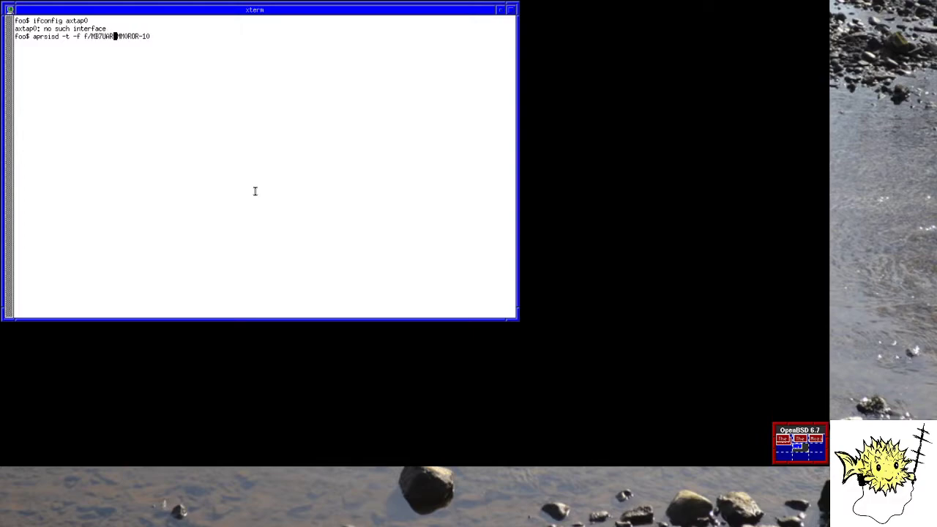
{"action": "type", "text": "/500"}
{"action": "key", "text": "Return"}
Step: Confirm axtap0 is still missing and read /var/log/daemon for aprsisd's fatal error
{"action": "type", "text": "ifconfig axtap0"}
{"action": "key", "text": "Return"}
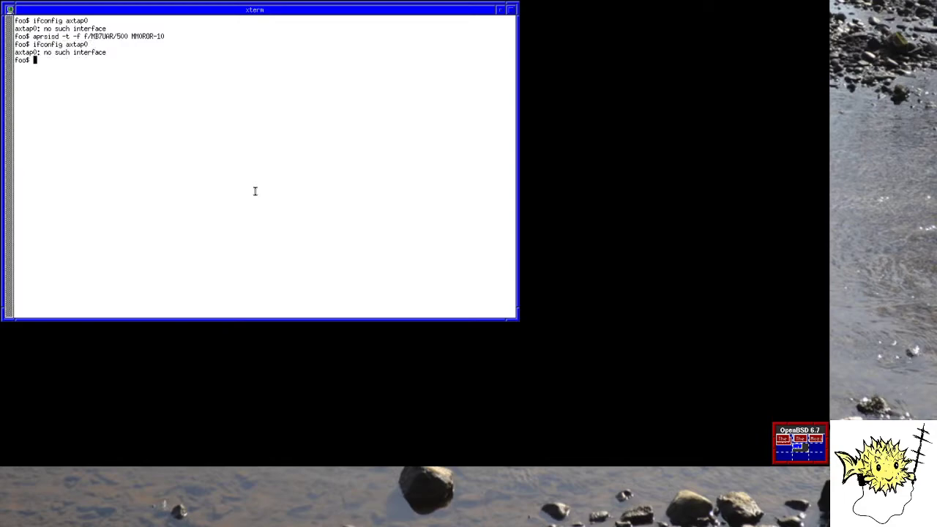
{"action": "type", "text": "cat /var/lof"}
{"action": "key", "text": "BackSpace"}
{"action": "type", "text": "g/daemon"}
{"action": "key", "text": "Return"}
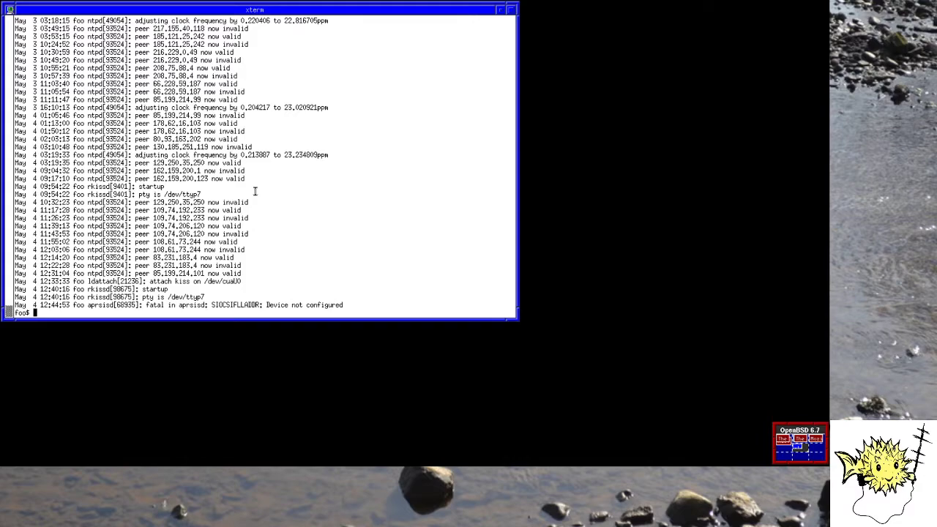
Step: Become root with su, entering the root password
{"action": "type", "text": "su"}
{"action": "key", "text": "Return"}
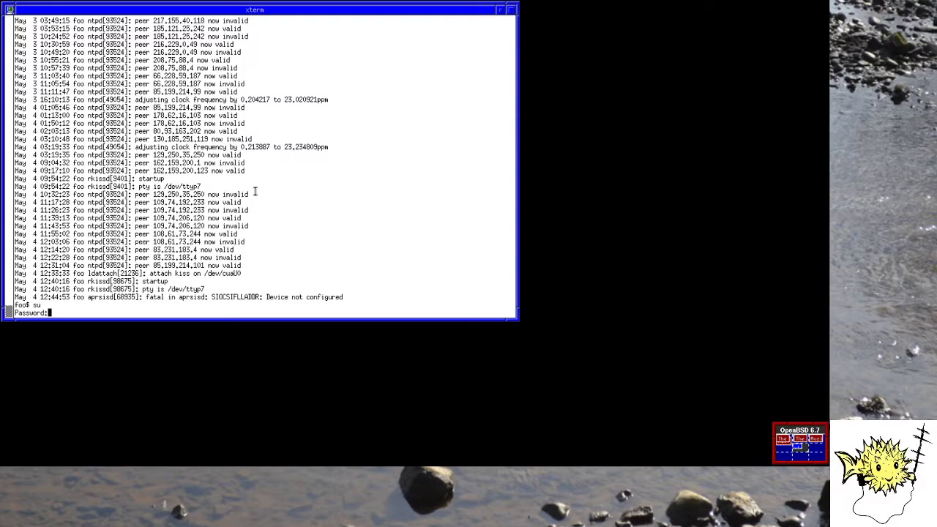
{"action": "key", "text": "Return"}
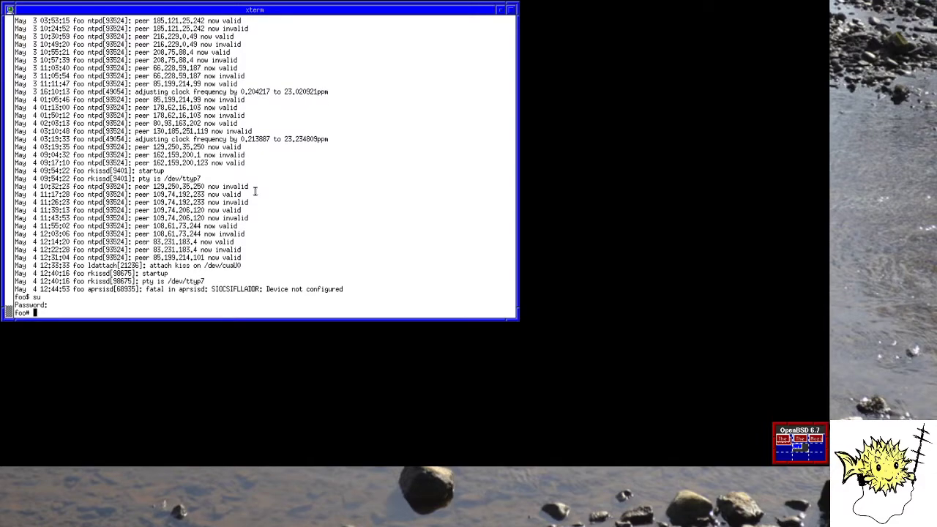
{"action": "key", "text": "Return"}
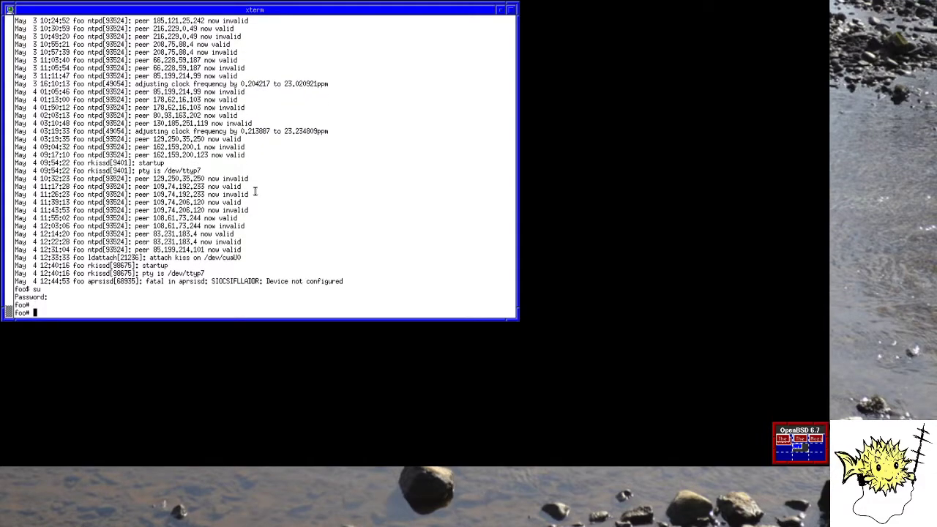
Step: As root, start aprsisd -t -f f/MB7UAR/500 with the callsign and confirm axtap0 is active
{"action": "type", "text": "aprsisd -t -f f/MB7UAR/500 MM0ROR-10"}
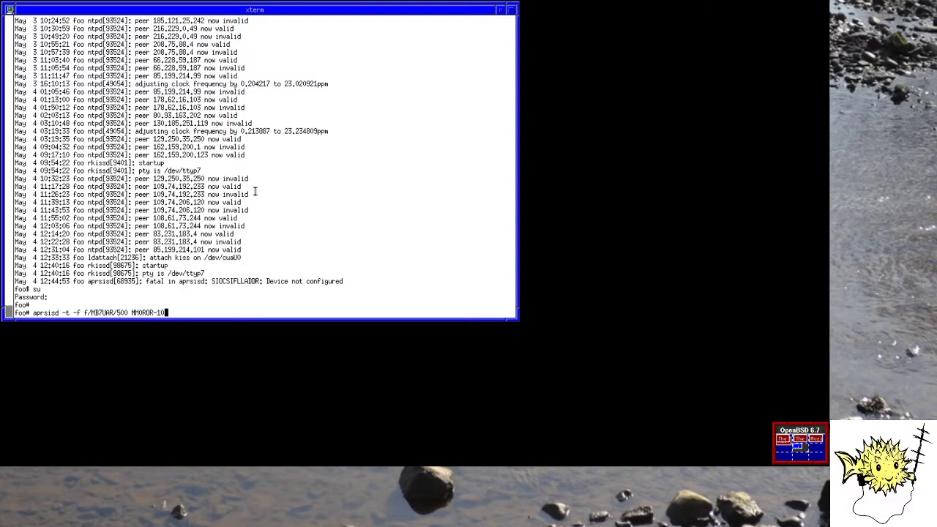
{"action": "key", "text": "Return"}
{"action": "type", "text": "ifconfig"}
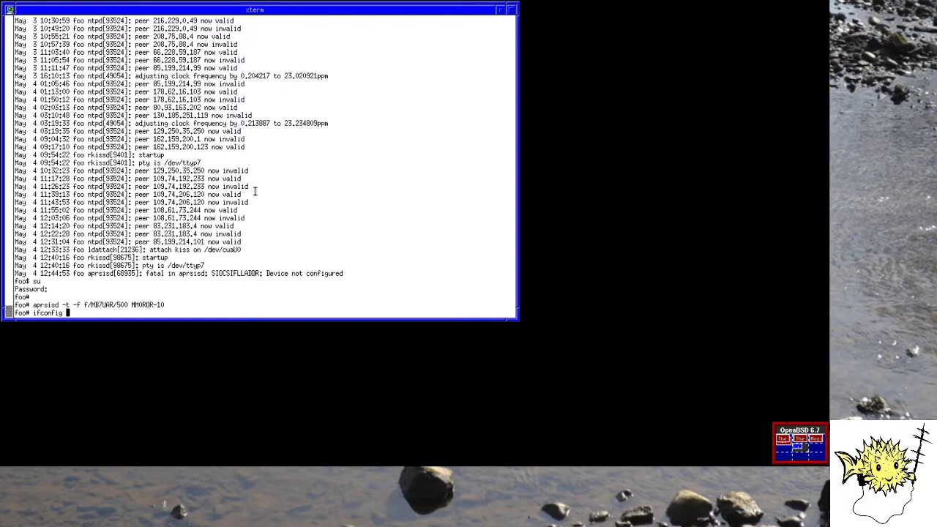
{"action": "type", "text": "tap0"}
{"action": "key", "text": "Return"}
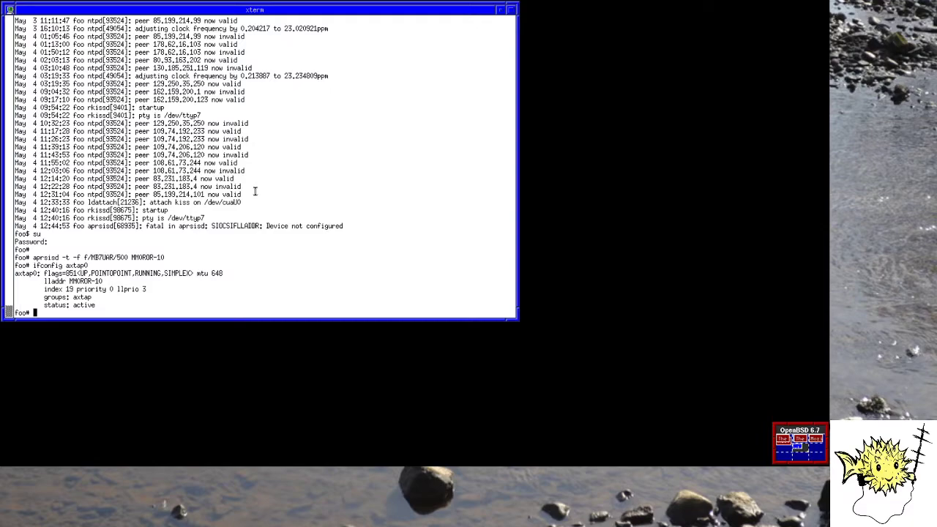
Step: Run tcpdump on kiss0 and stop it once no traffic appears
{"action": "type", "text": "tcpdump -i kiss0"}
{"action": "key", "text": "Return"}
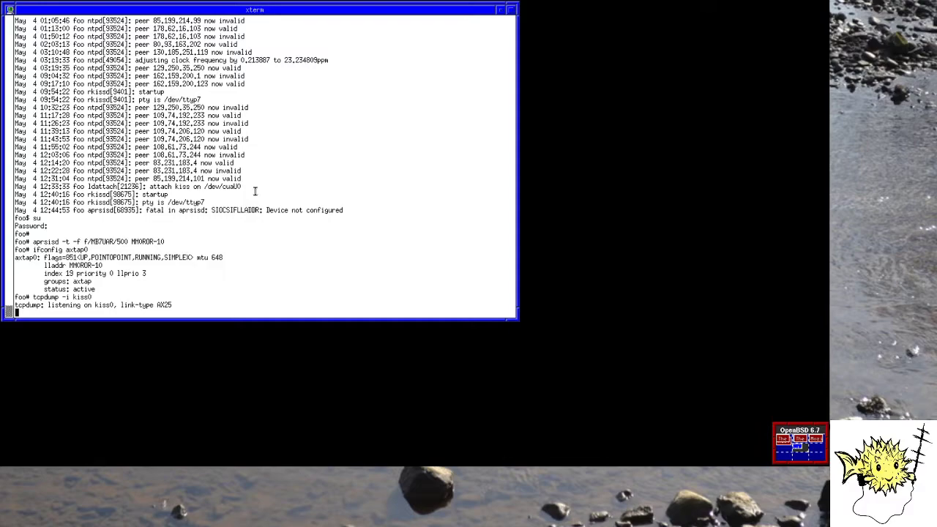
{"action": "key", "text": "ctrl+c"}
Step: Rerun the tcpdump capture on axtap0 to stream live APRS-IS packets as hex dumps
{"action": "key", "text": "Up"}
{"action": "key", "text": "BackSpace"}
{"action": "key", "text": "BackSpace"}
{"action": "key", "text": "BackSpace"}
{"action": "key", "text": "BackSpace"}
{"action": "key", "text": "BackSpace"}
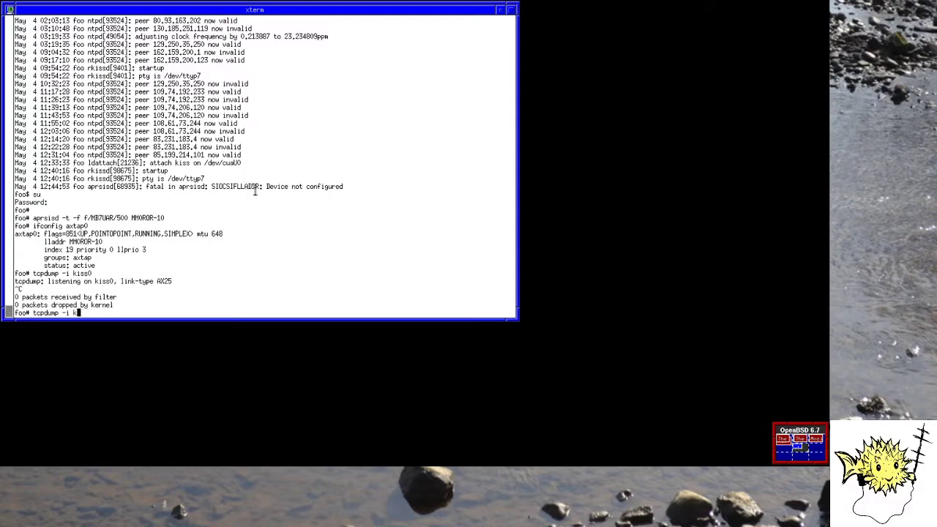
{"action": "type", "text": "axtap0"}
{"action": "key", "text": "Return"}
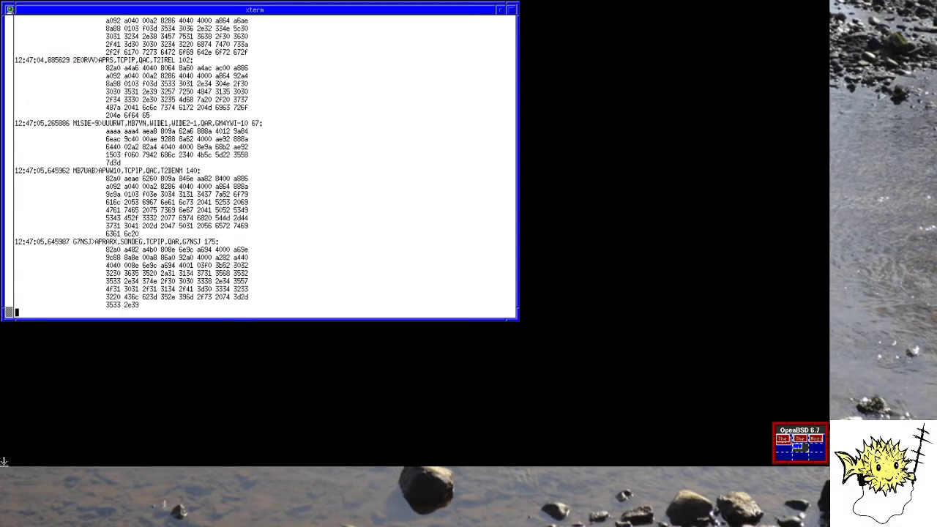
Step: Hide the packet-dump terminal and scroll the TNCtest page down to its File Download links
{"action": "double_click", "coordinate": [8, 8]}
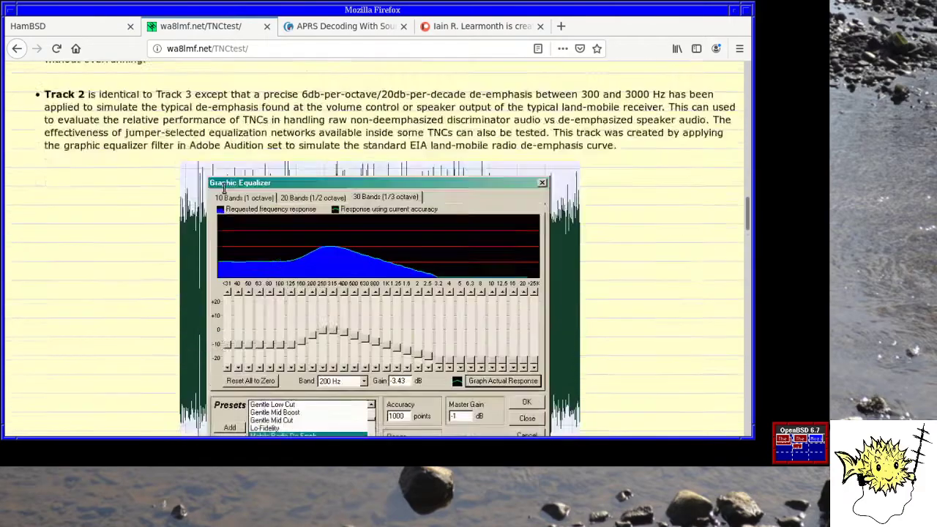
{"action": "scroll", "coordinate": [220, 200], "scroll_direction": "down", "scroll_amount": 15}
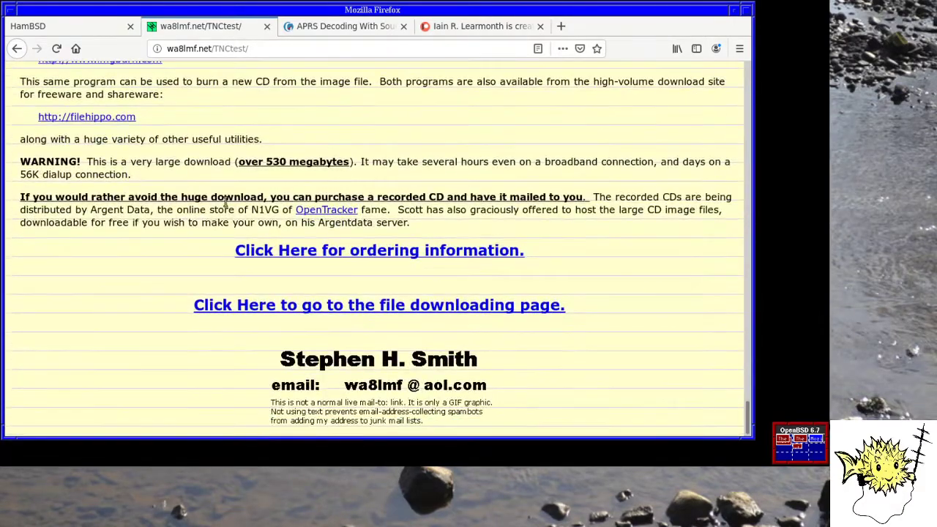
{"action": "scroll", "coordinate": [226, 203], "scroll_direction": "up", "scroll_amount": 10}
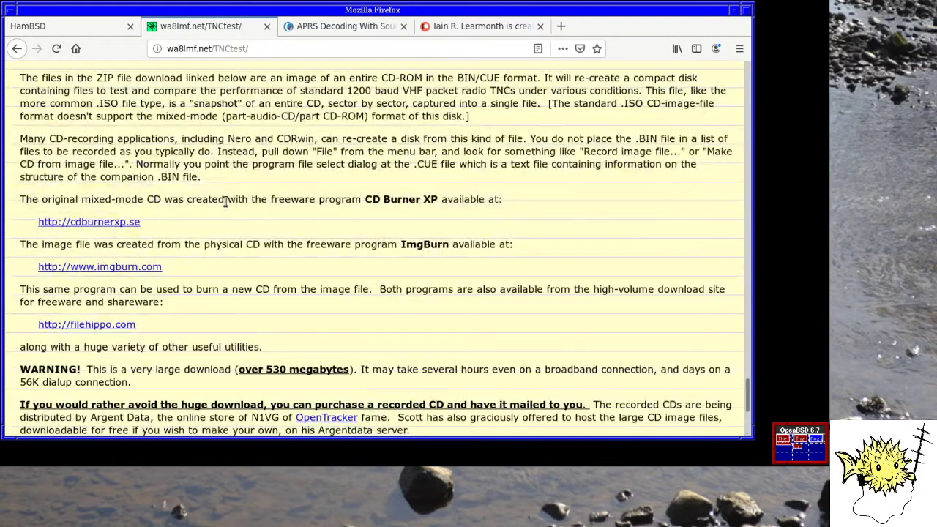
{"action": "scroll", "coordinate": [225, 203], "scroll_direction": "up", "scroll_amount": 15}
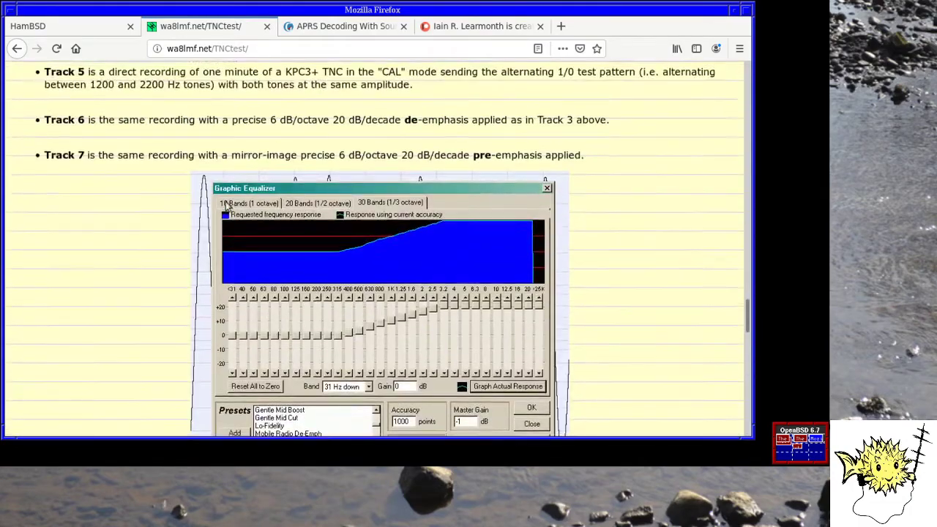
{"action": "scroll", "coordinate": [227, 207], "scroll_direction": "down", "scroll_amount": 15}
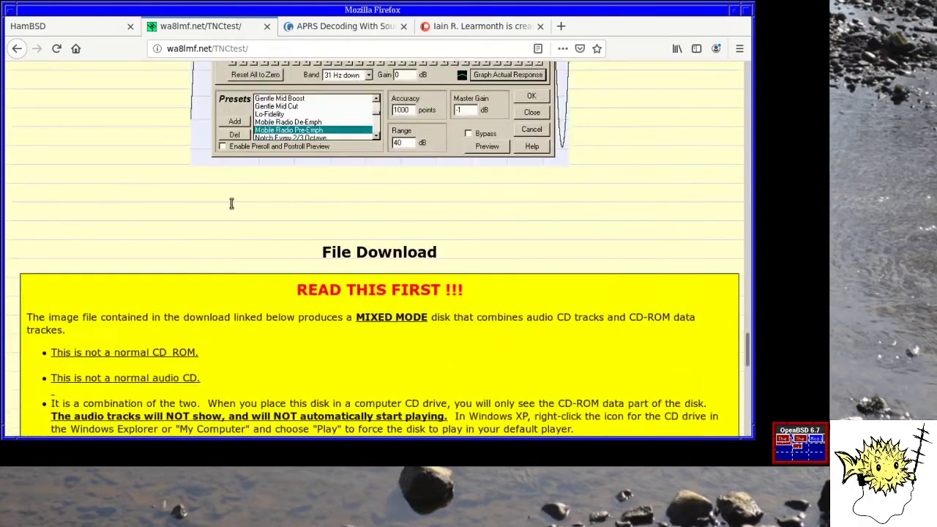
{"action": "scroll", "coordinate": [243, 199], "scroll_direction": "down", "scroll_amount": 10}
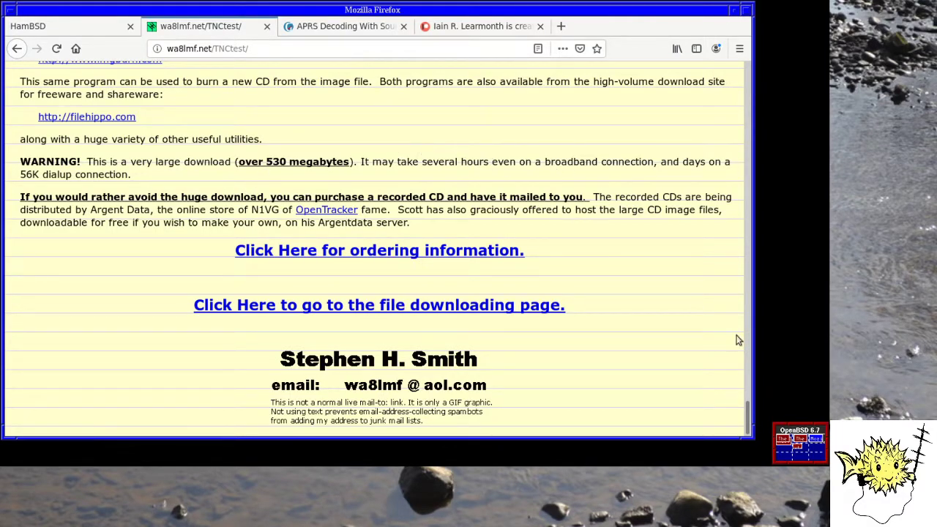
Step: Raise the xterm where tcpdump on axtap0 is still scrolling APRS-IS hex dumps
{"action": "left_click", "coordinate": [800, 448]}
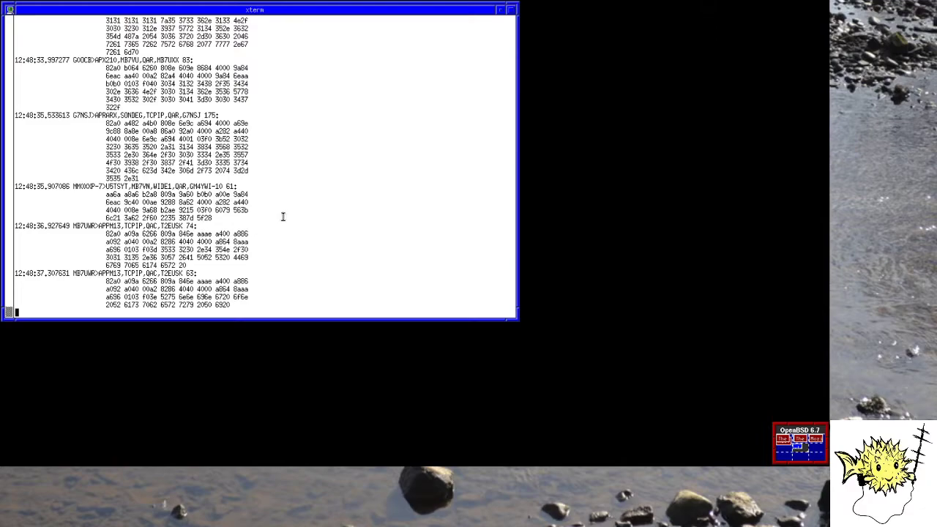
Step: Interrupt the axtap0 tcpdump, which reports 74 packets received and 0 dropped
{"action": "key", "text": "ctrl+c"}
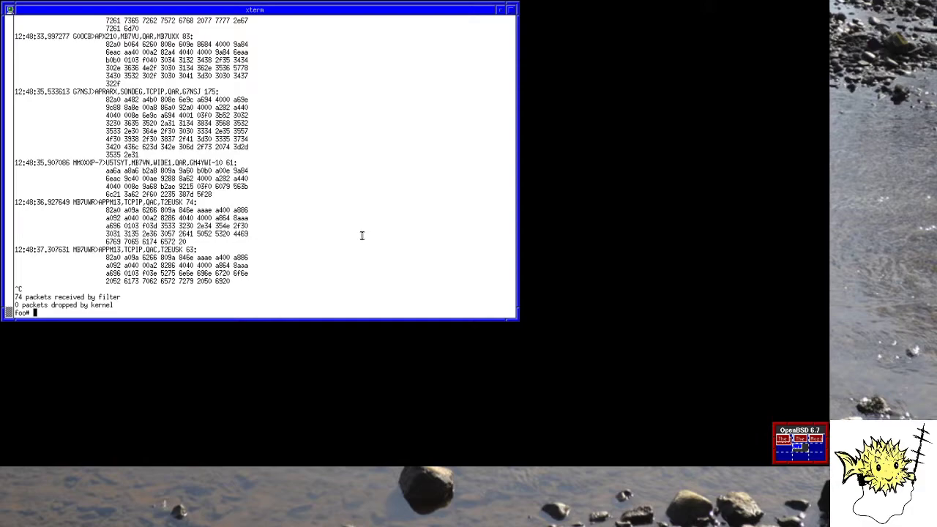
Step: Raise Firefox and switch to the hambsd.org homepage tab
{"action": "left_click", "coordinate": [817, 441]}
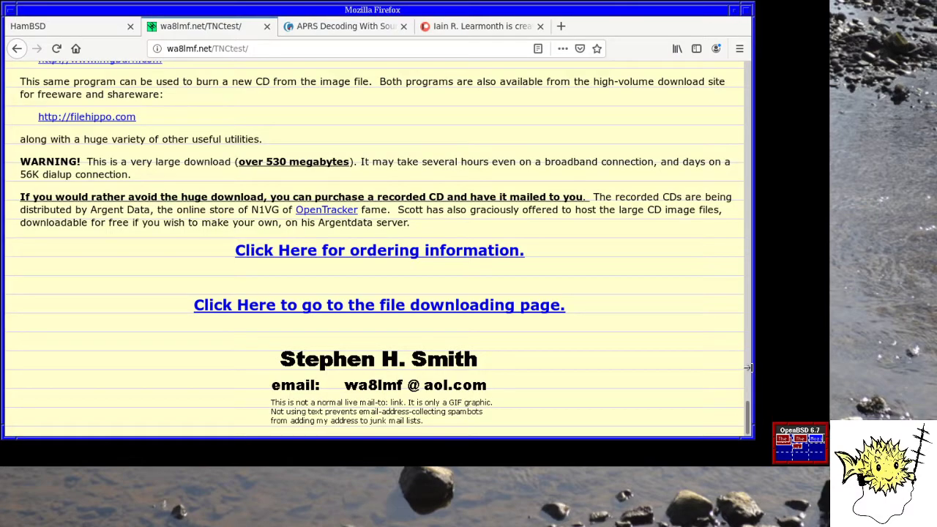
{"action": "left_click", "coordinate": [90, 34]}
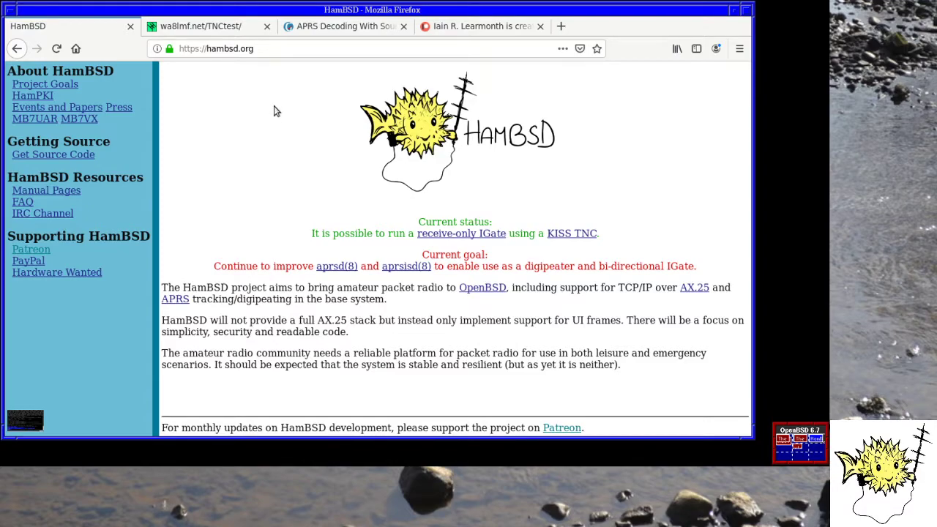
Step: Browse the Patreon page's $3, $10 and $25 tiers, then return to hambsd.org
{"action": "left_click", "coordinate": [494, 29]}
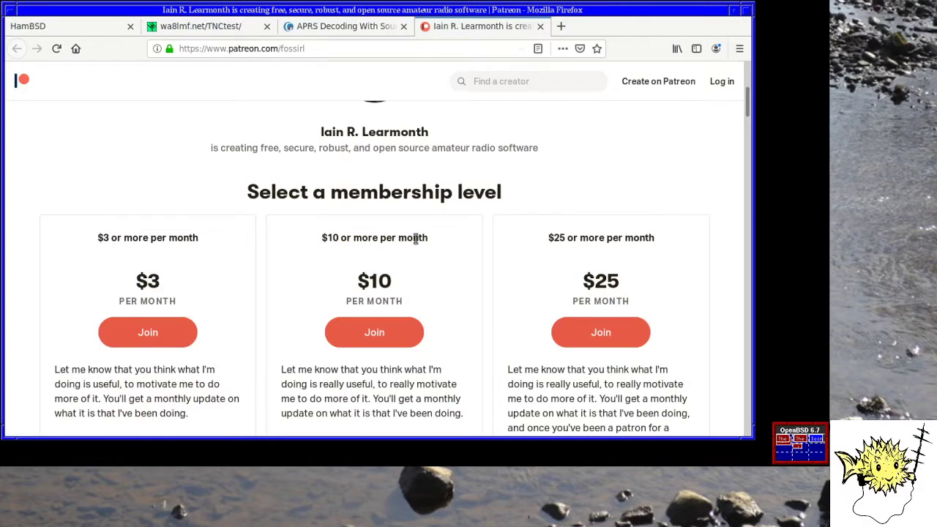
{"action": "scroll", "coordinate": [483, 219], "scroll_direction": "up", "scroll_amount": 5}
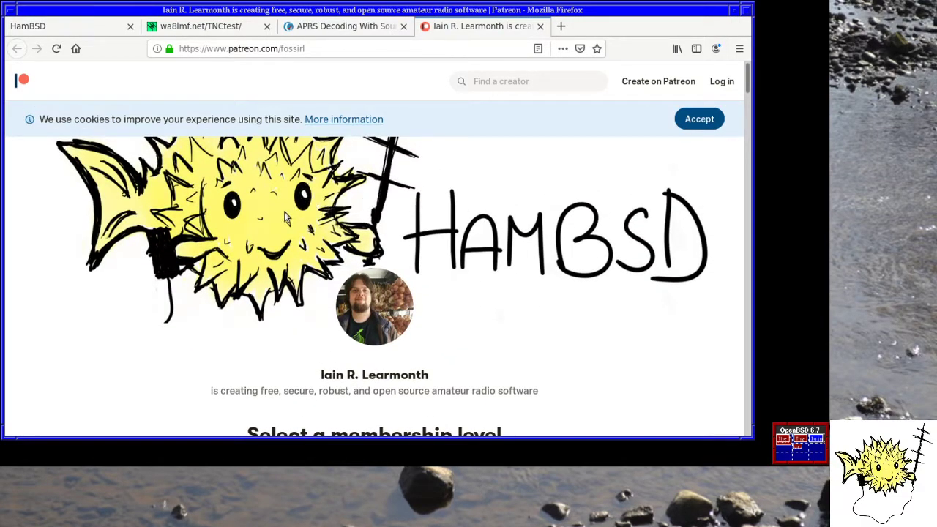
{"action": "scroll", "coordinate": [288, 214], "scroll_direction": "down", "scroll_amount": 5}
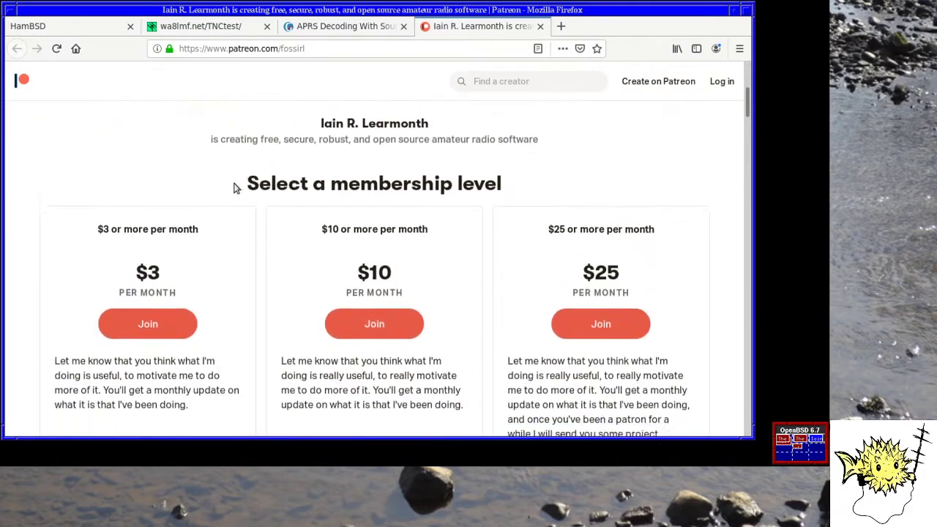
{"action": "scroll", "coordinate": [247, 168], "scroll_direction": "down", "scroll_amount": 2}
{"action": "scroll", "coordinate": [246, 171], "scroll_direction": "up", "scroll_amount": 1}
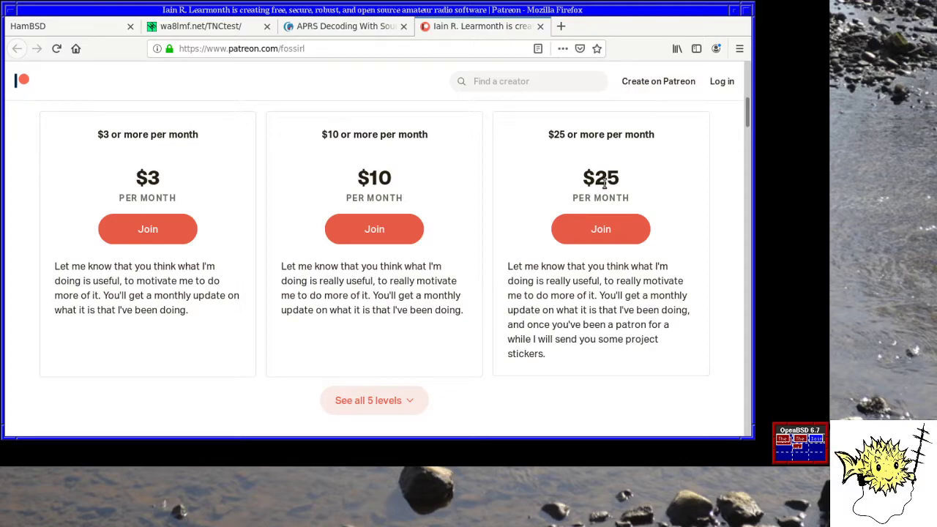
{"action": "scroll", "coordinate": [521, 191], "scroll_direction": "down", "scroll_amount": 1}
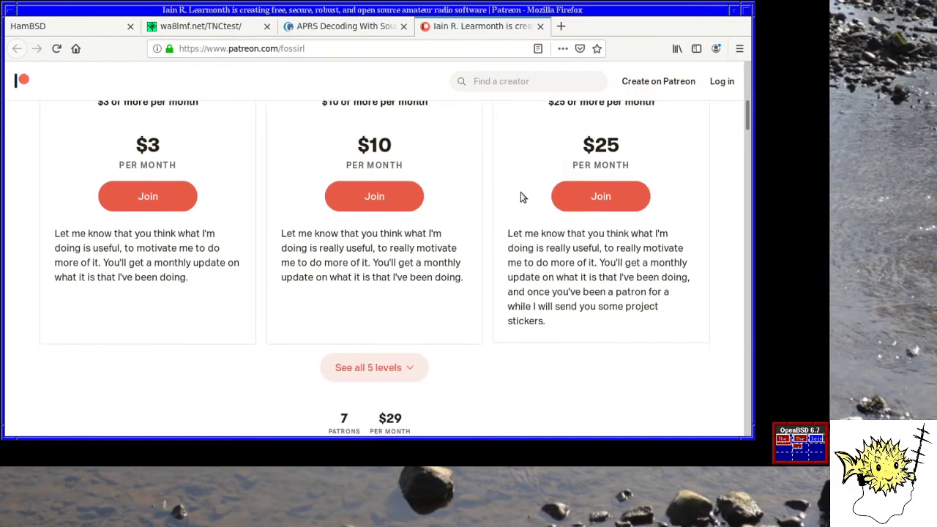
{"action": "scroll", "coordinate": [520, 191], "scroll_direction": "up", "scroll_amount": 1}
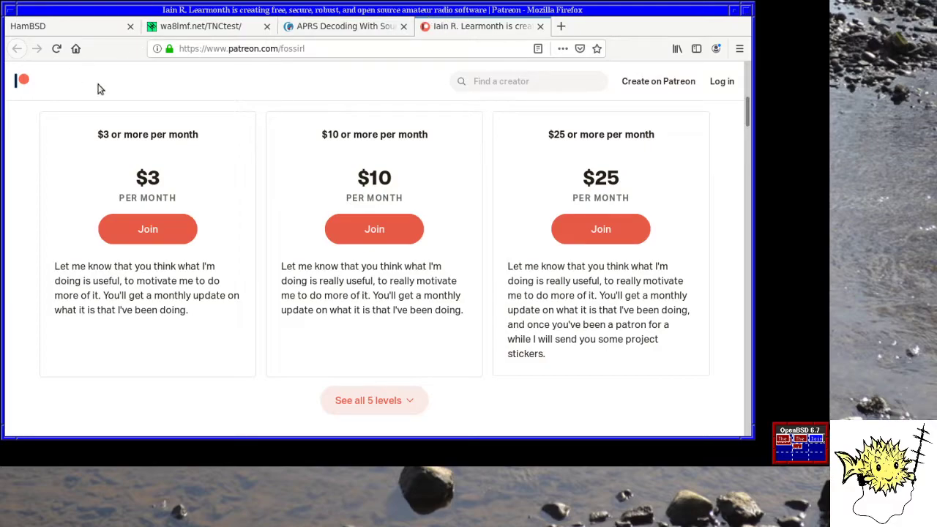
{"action": "left_click", "coordinate": [33, 30]}
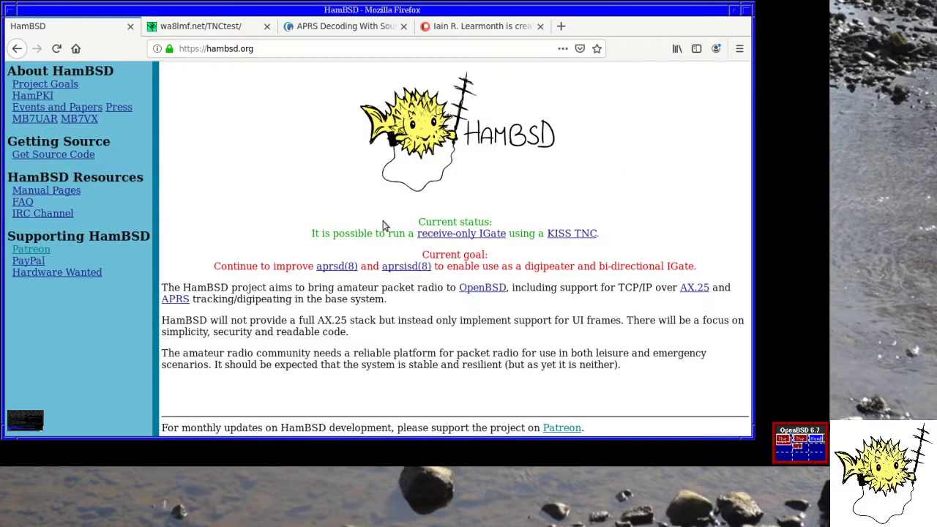